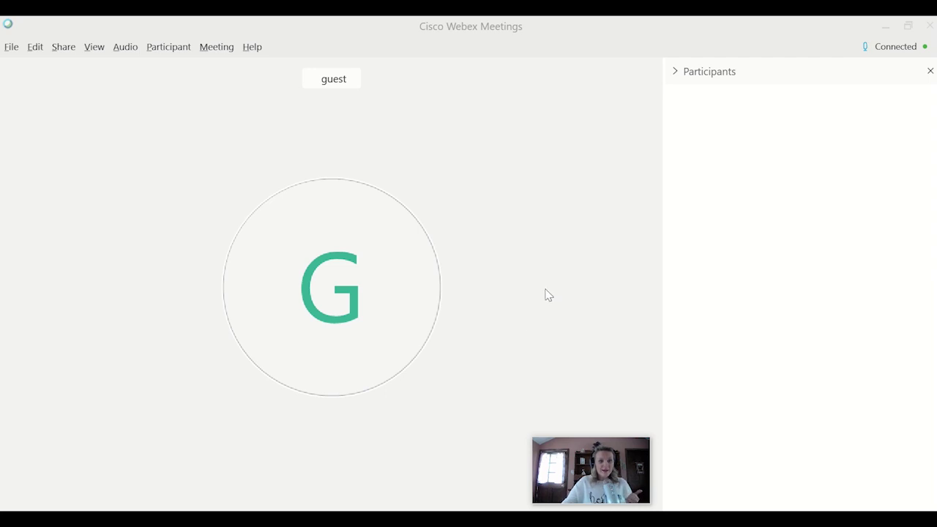
- Bring the Webex meeting window into focus so its bottom control bar appears
left_click(113, 134)
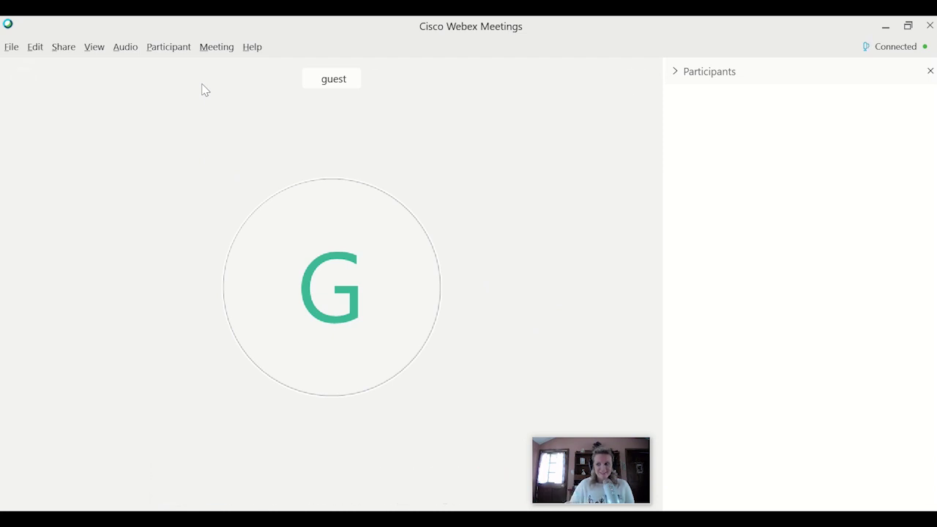
- In the Participant menu, uncheck Entry and Exit Tone and check Mute on Entry
left_click(167, 50)
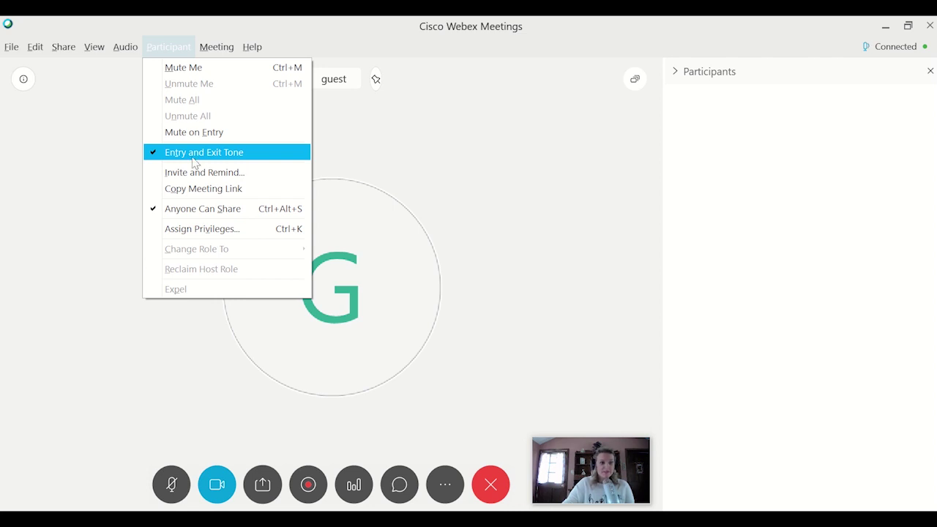
left_click(151, 155)
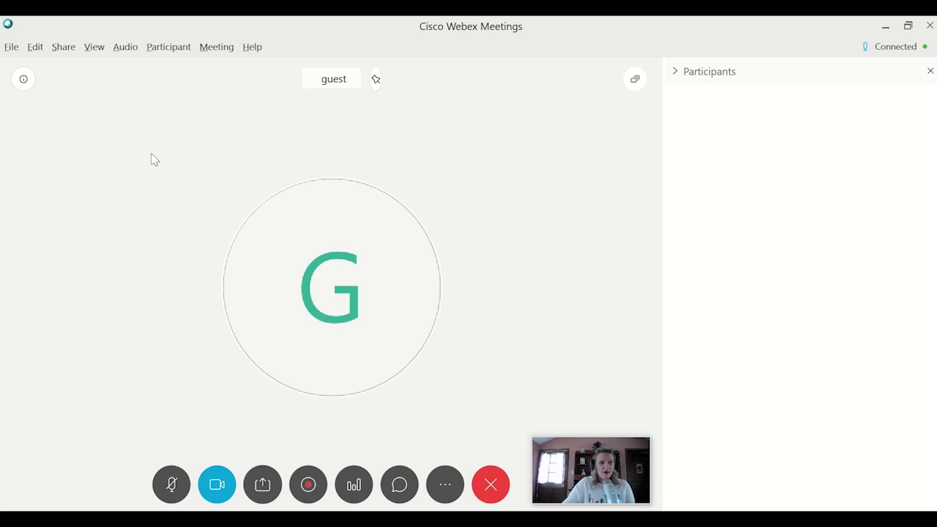
left_click(169, 47)
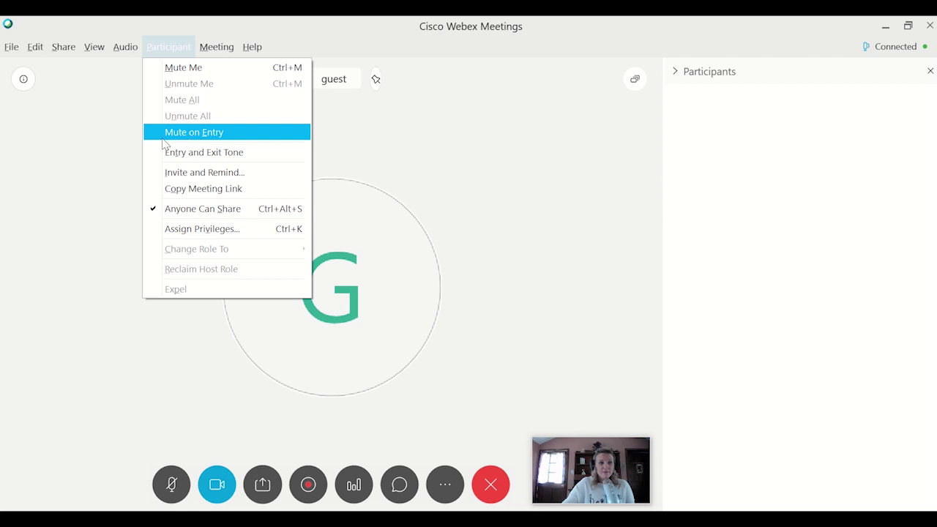
left_click(159, 136)
left_click(178, 51)
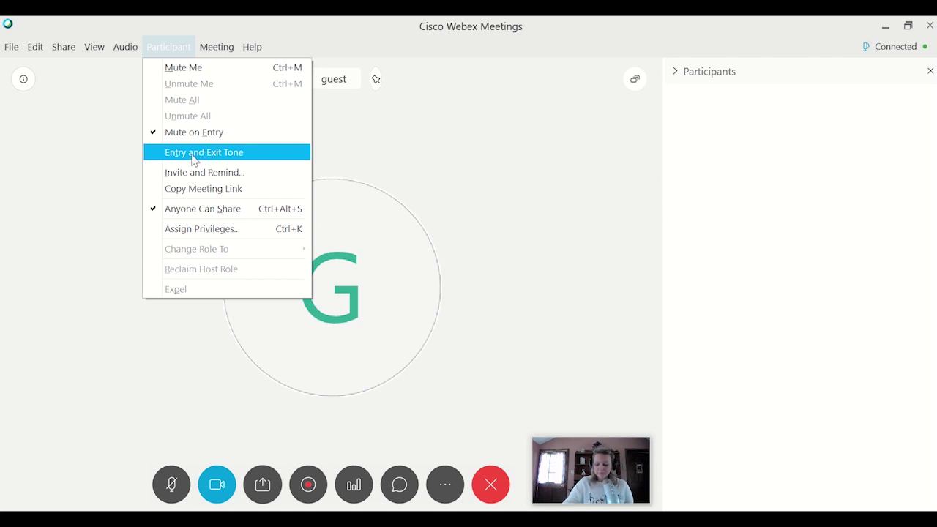
left_click(92, 120)
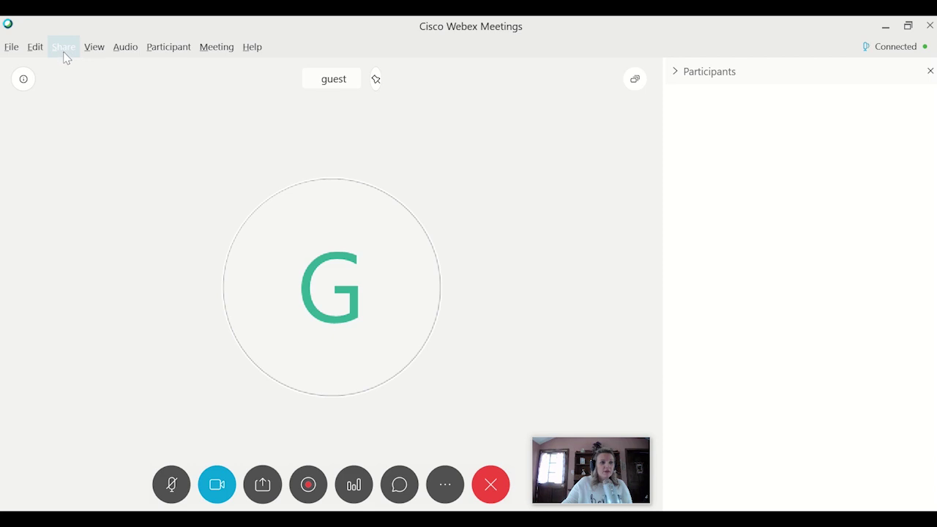
left_click(71, 55)
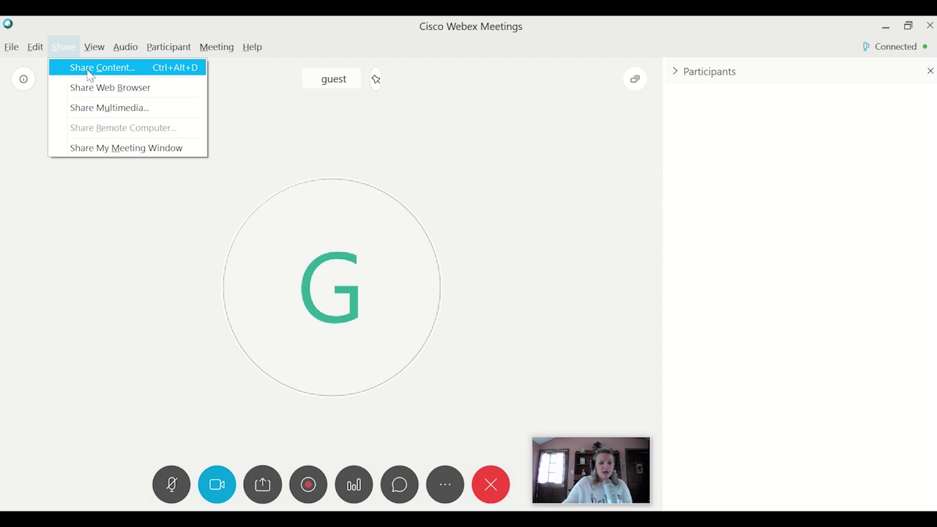
left_click(89, 69)
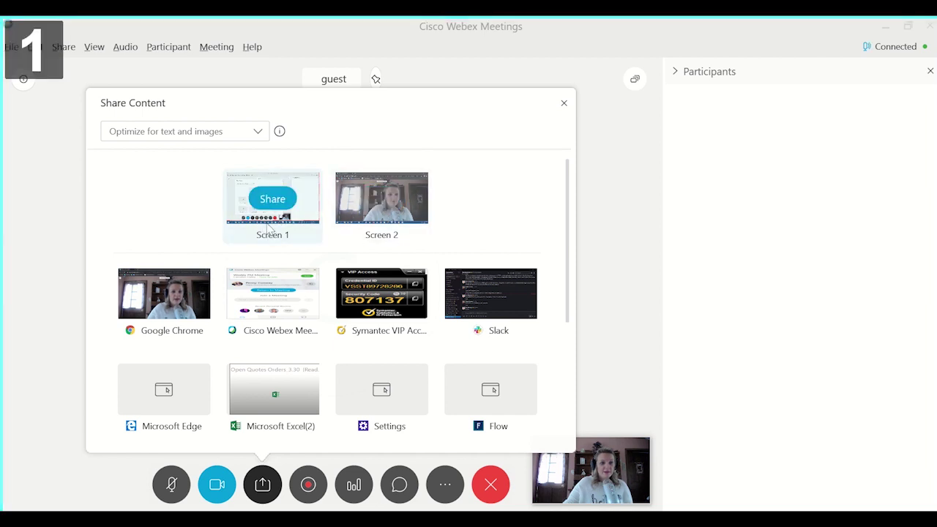
mouse_move(366, 227)
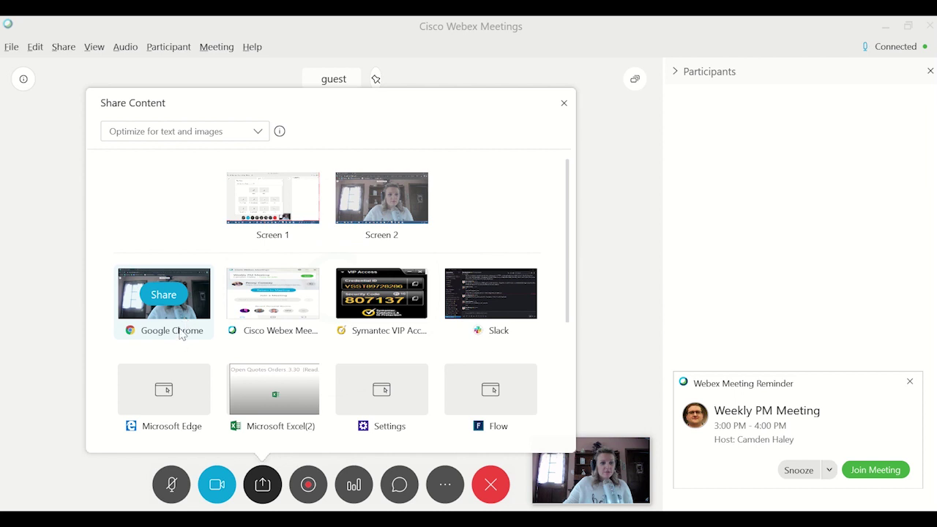
mouse_move(265, 316)
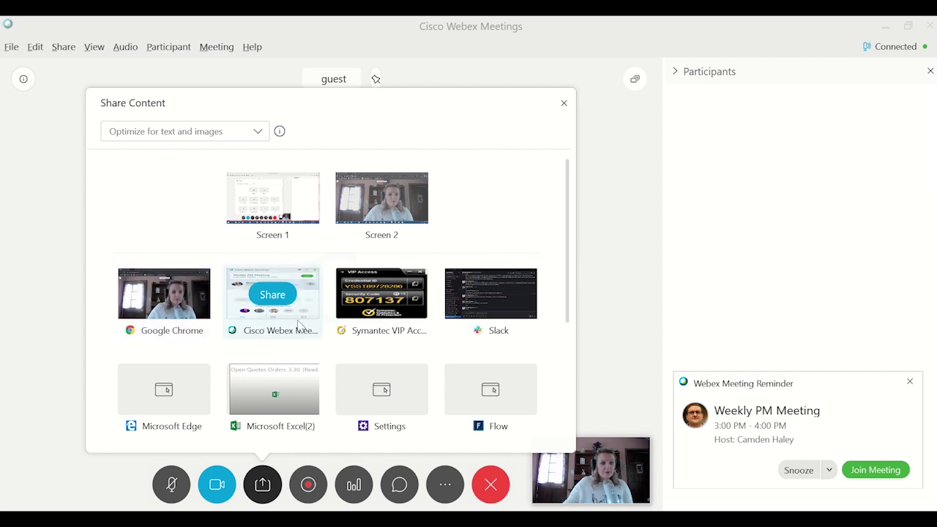
mouse_move(403, 326)
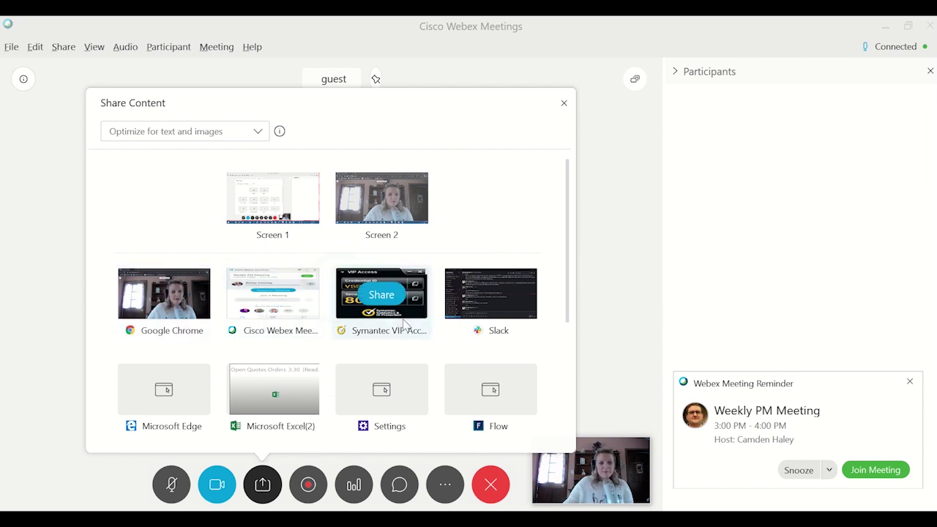
mouse_move(473, 320)
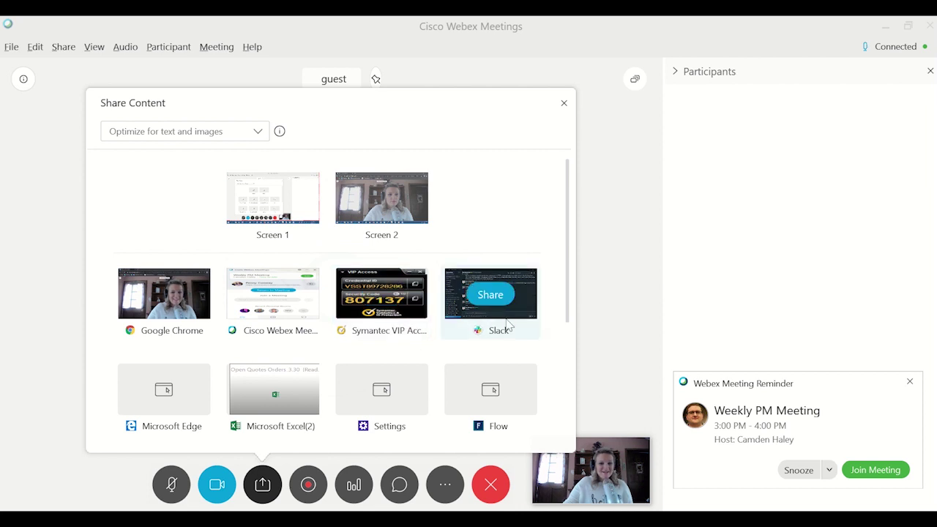
mouse_move(383, 381)
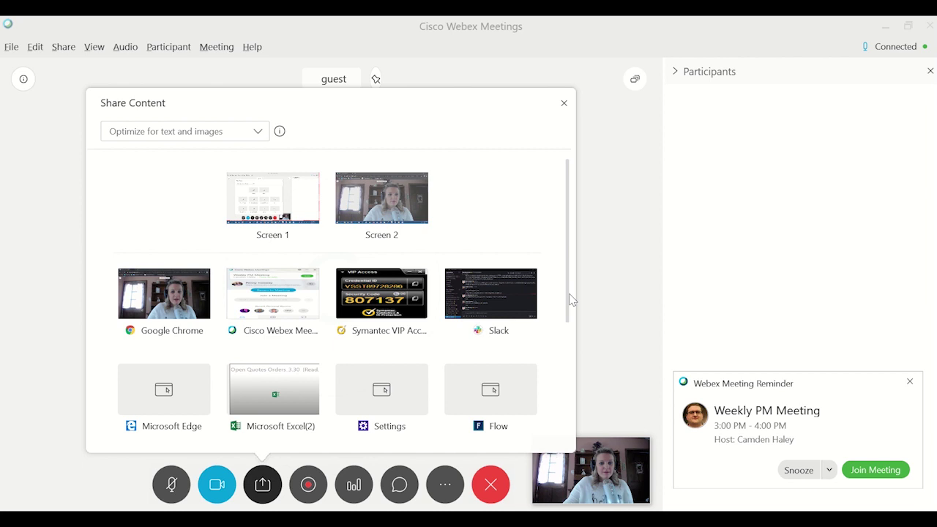
left_click_drag(569, 318, 566, 364)
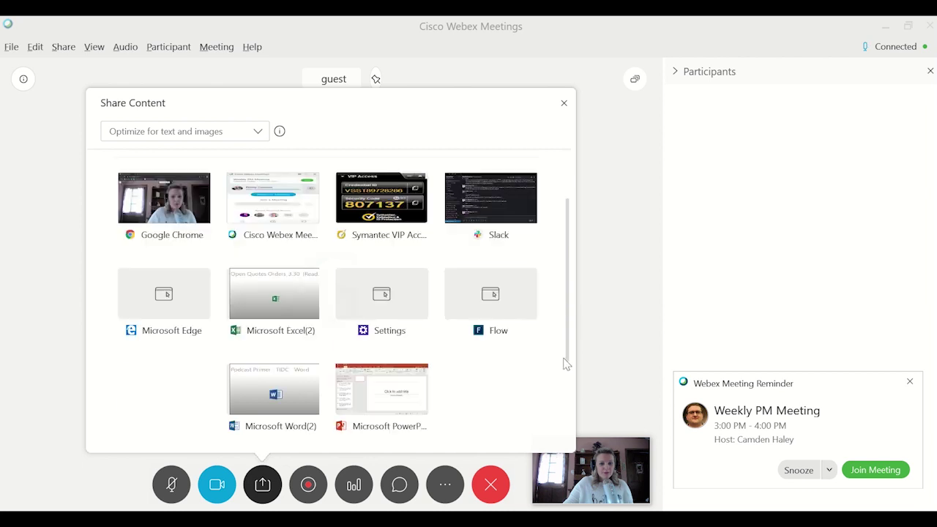
mouse_move(412, 423)
left_click_drag(568, 382, 561, 310)
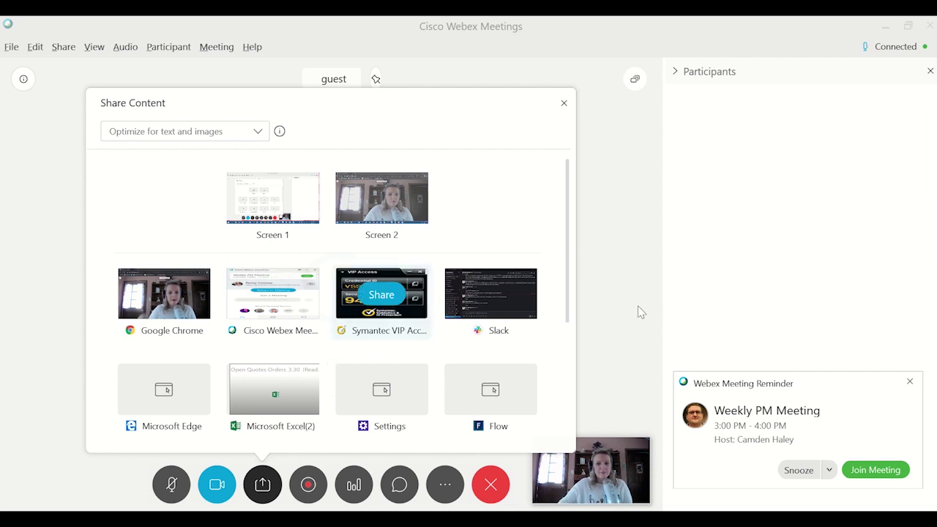
left_click(910, 381)
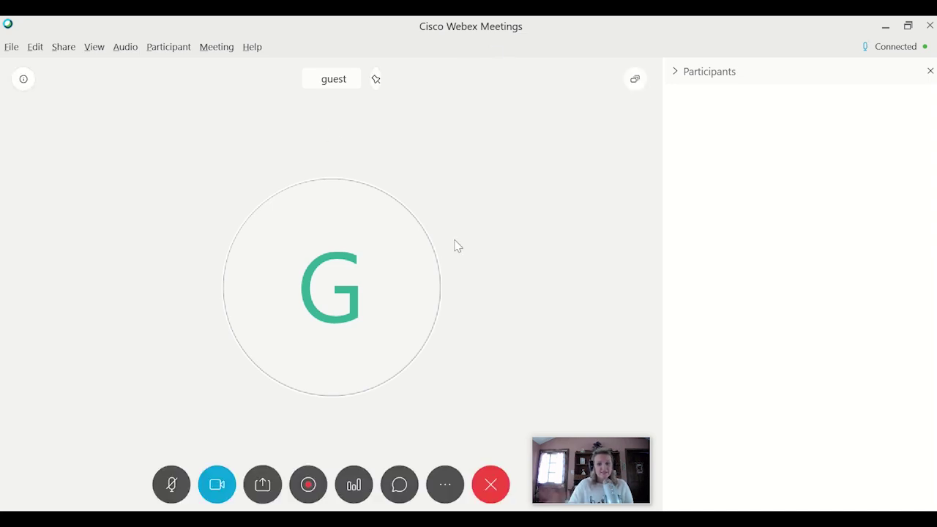
left_click(64, 47)
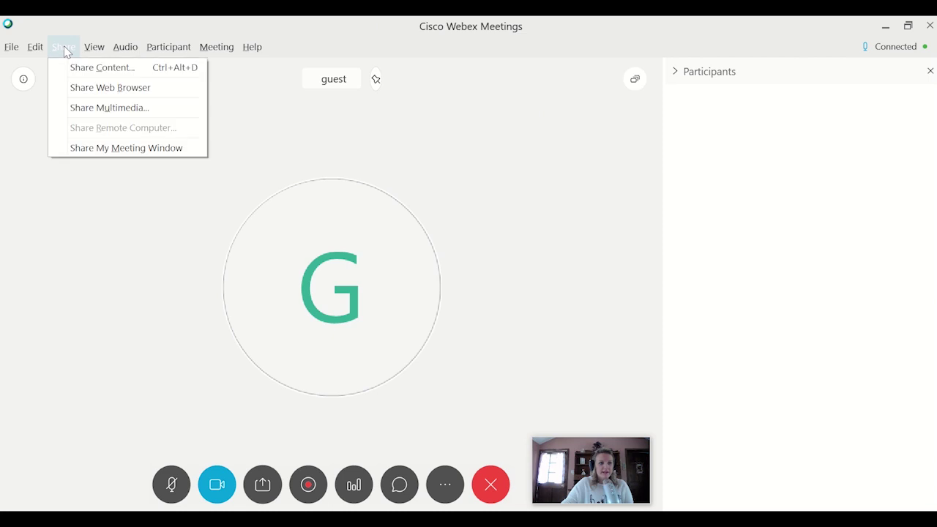
left_click(73, 94)
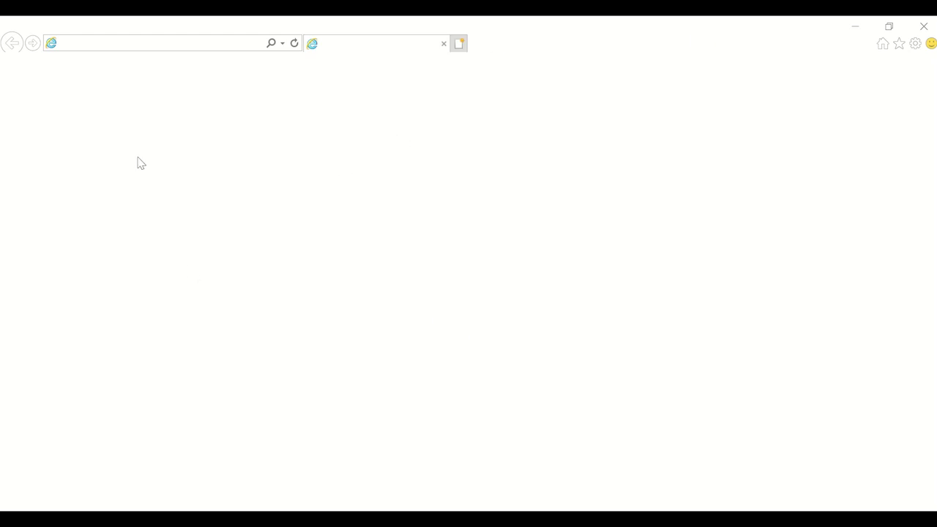
left_click(923, 26)
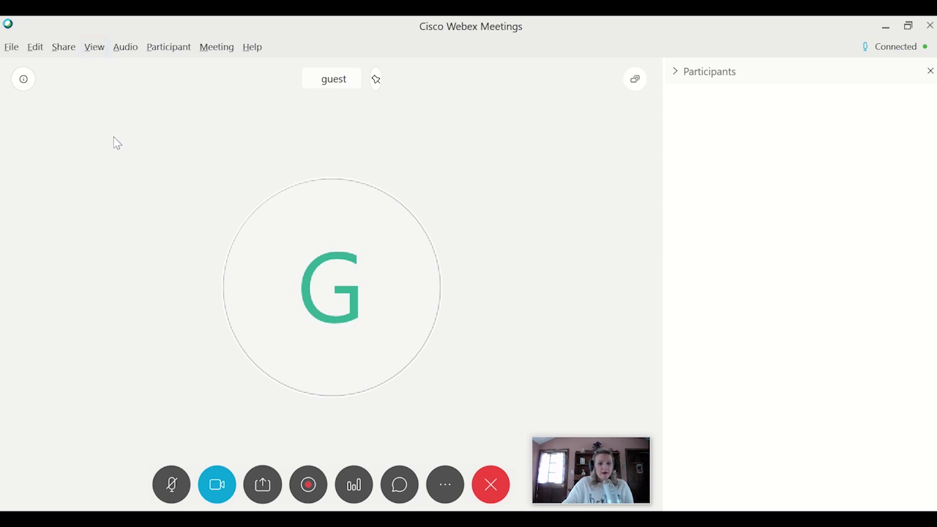
left_click(76, 48)
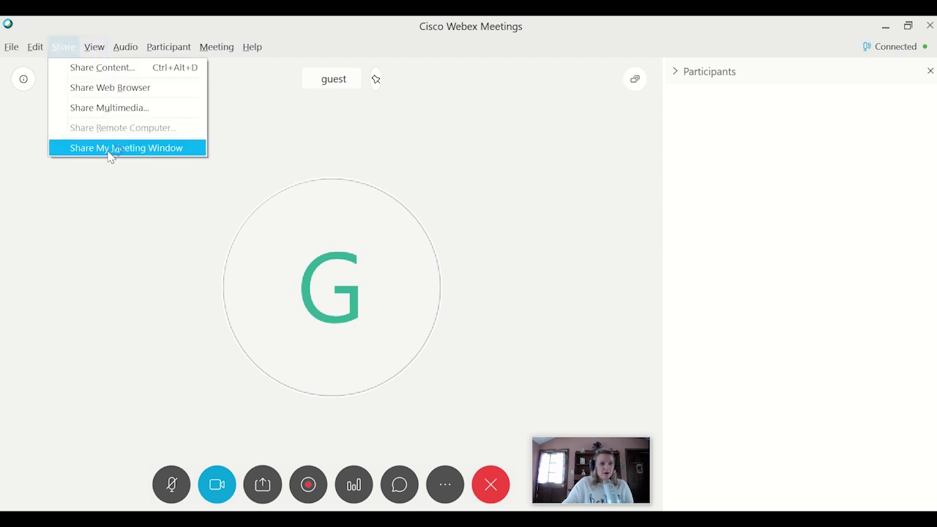
left_click(112, 148)
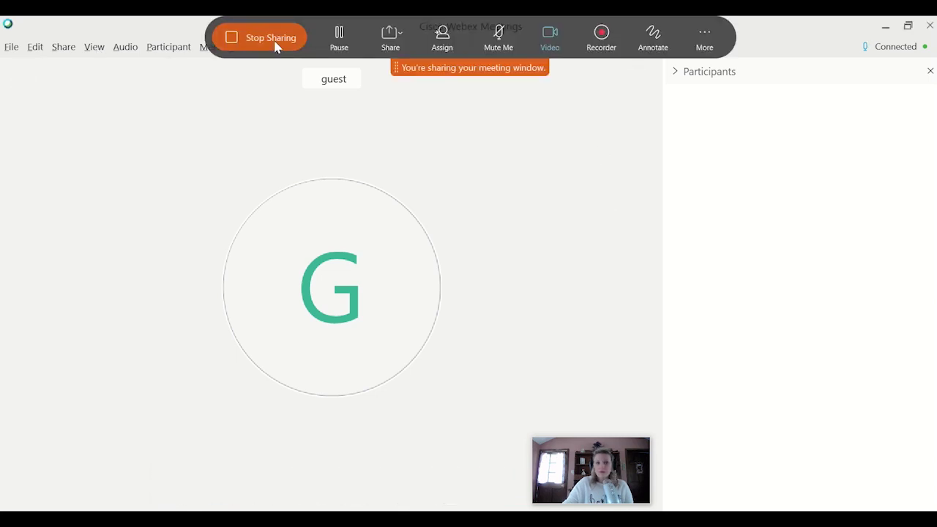
left_click(275, 44)
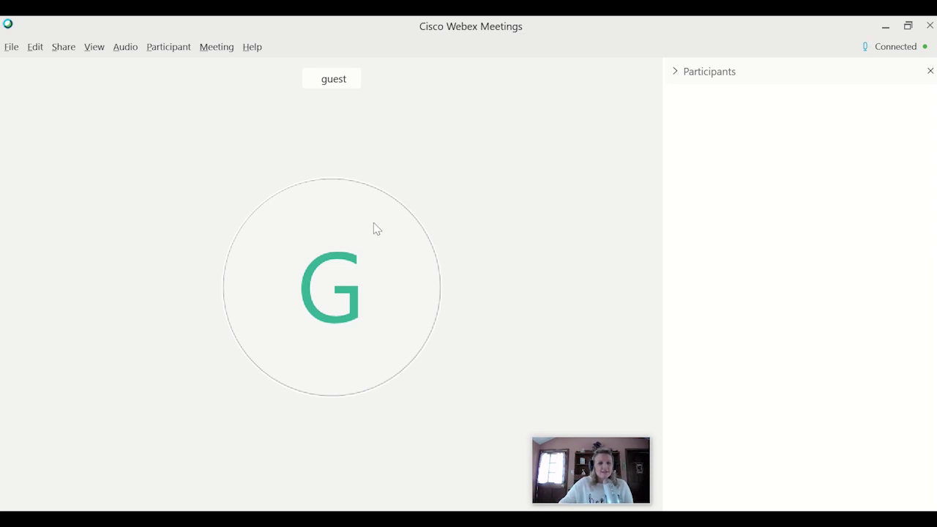
- Open the meeting chat and address messages to Everyone
mouse_move(565, 293)
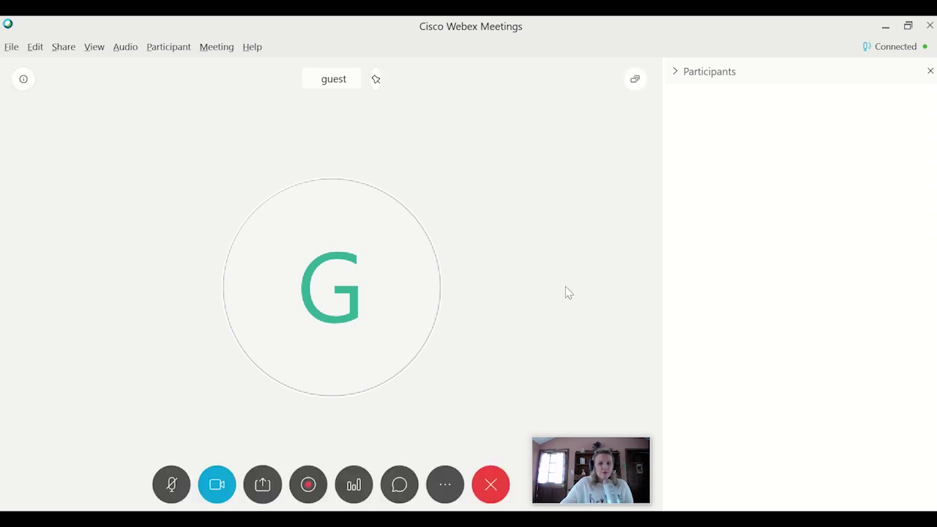
left_click(399, 485)
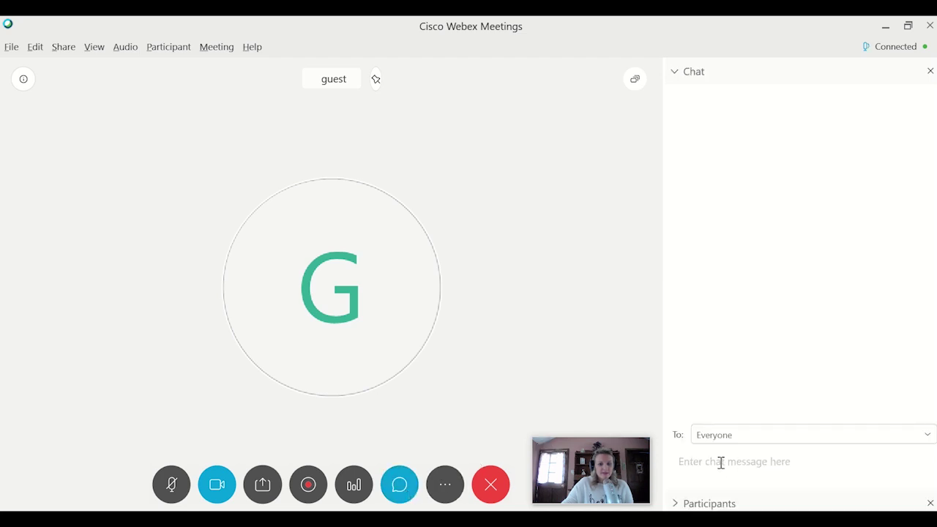
left_click(720, 462)
left_click(738, 437)
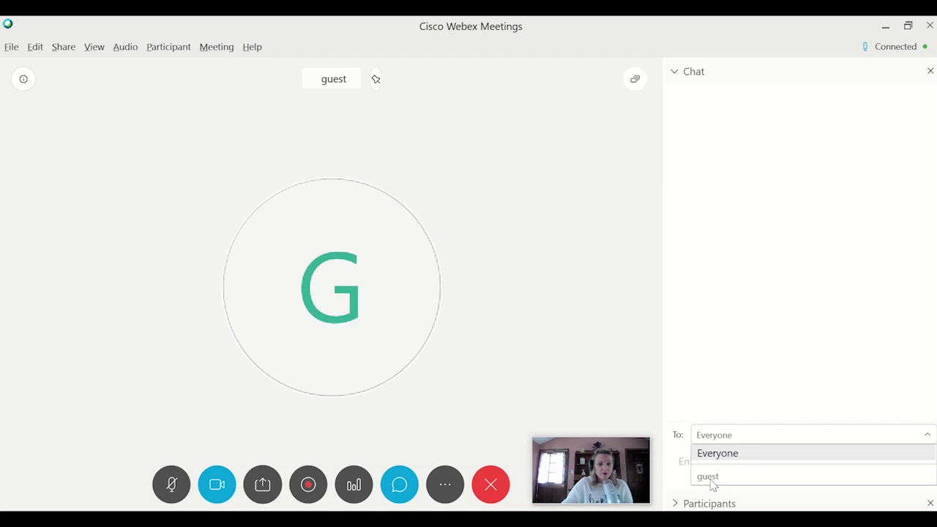
left_click(711, 457)
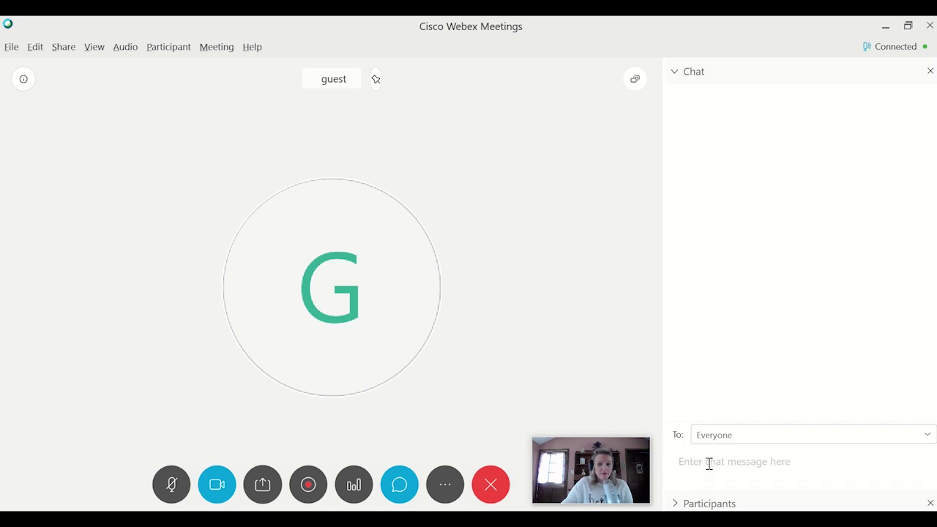
- Send a Good Morning greeting asking about audio or video trouble and promising to start soon
left_click(708, 464)
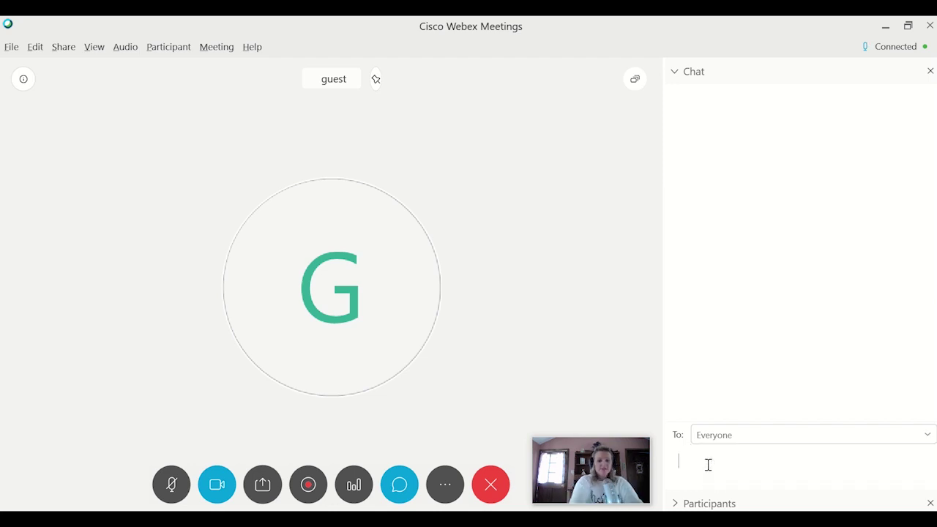
type("Good Morn")
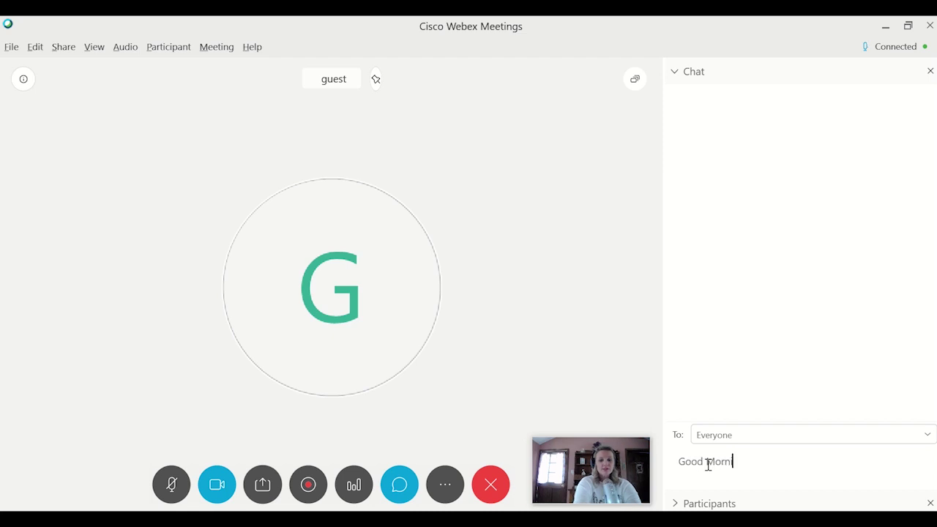
type("ing! ")
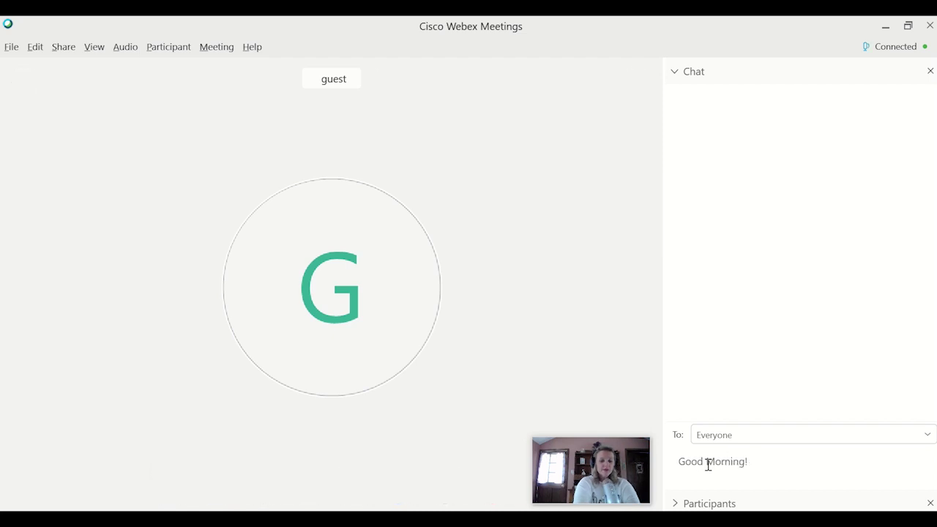
type("Let me know if")
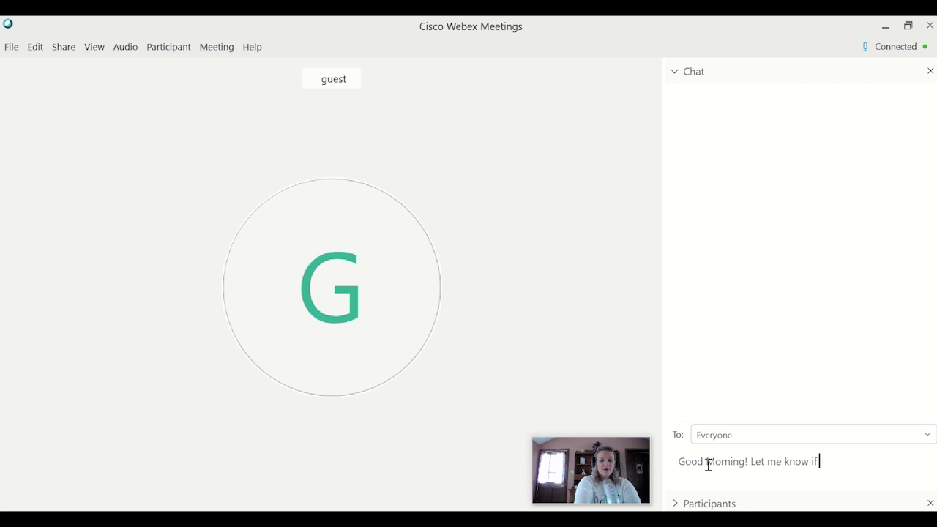
type(" you have any audio or vid")
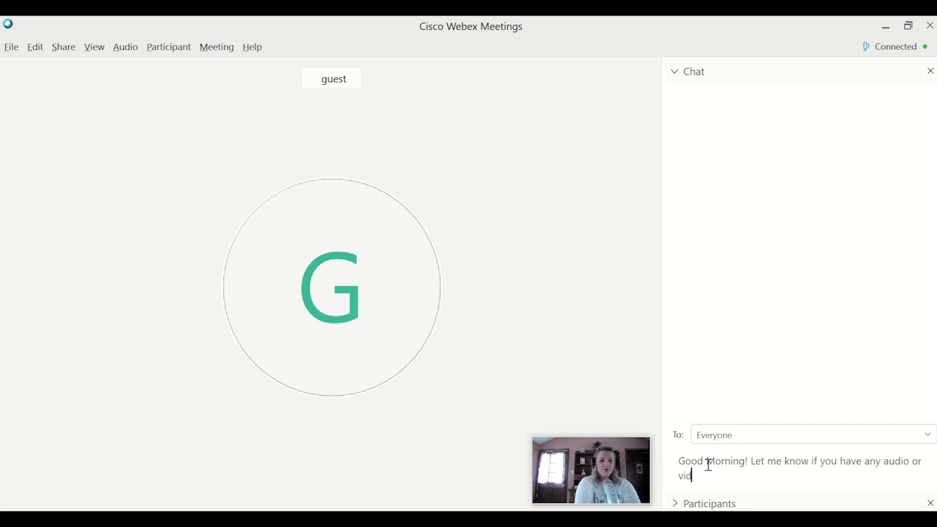
type("eo trouble! We'll get starte s")
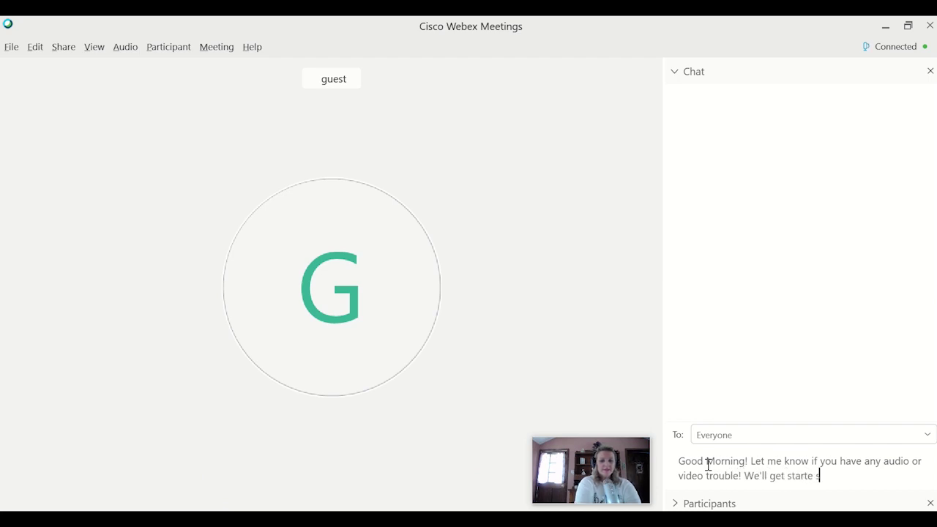
type("ocn")
key("BackSpace")
key("BackSpace")
key("BackSpace")
key("BackSpace")
key("BackSpace")
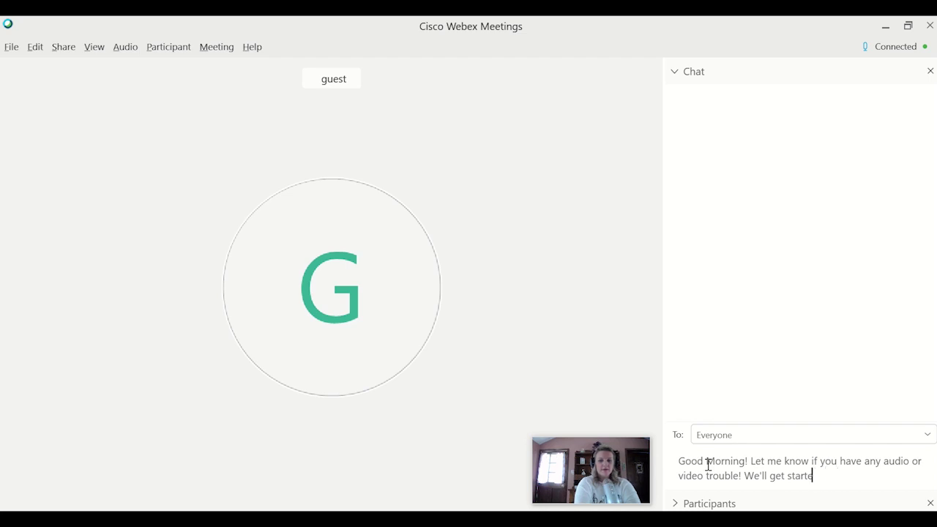
type("d soon!")
key("Return")
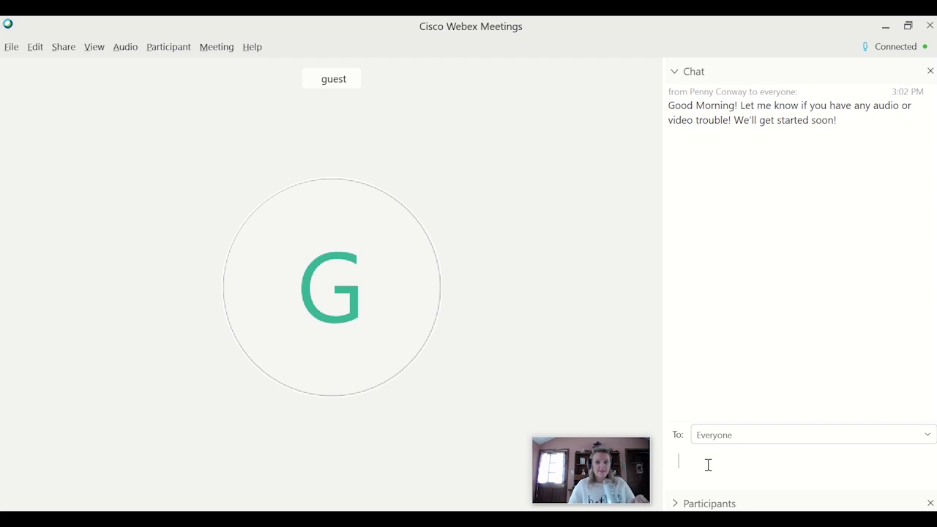
- Paste the meeting room link into the chat and send it
left_click(722, 475)
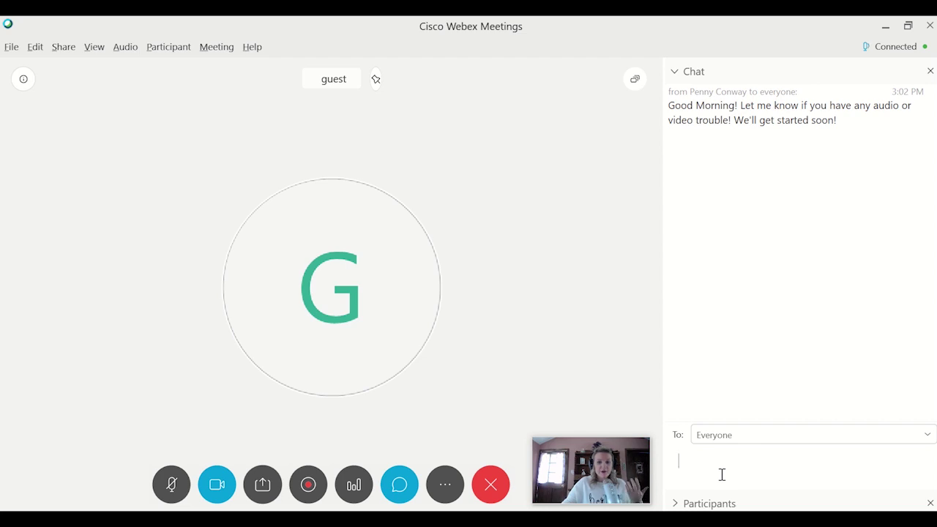
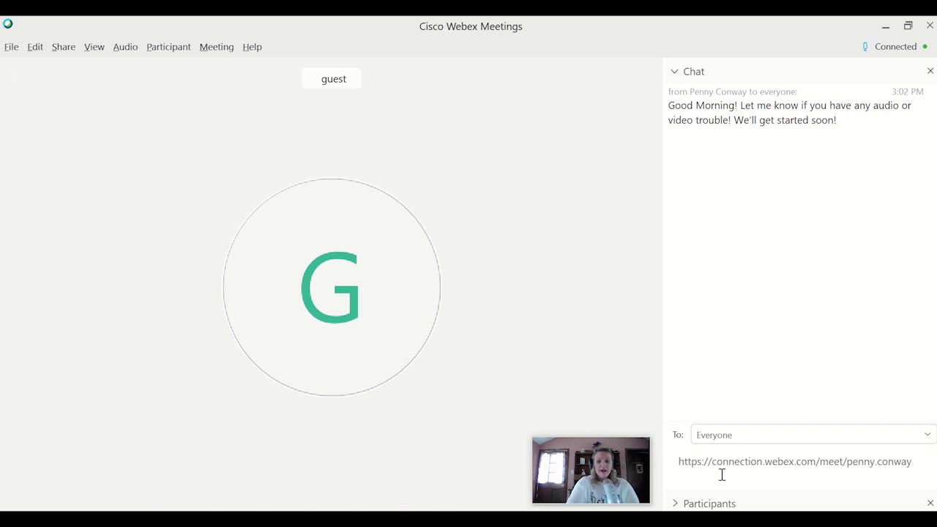
key("Return")
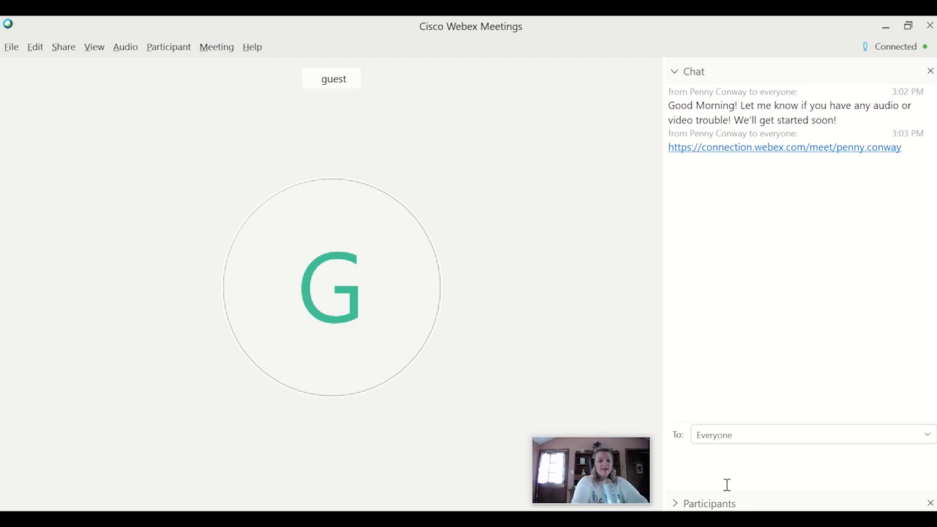
- Send the note 'We'll be taking questions throughout! Type your questions here!'
type("We'll be ")
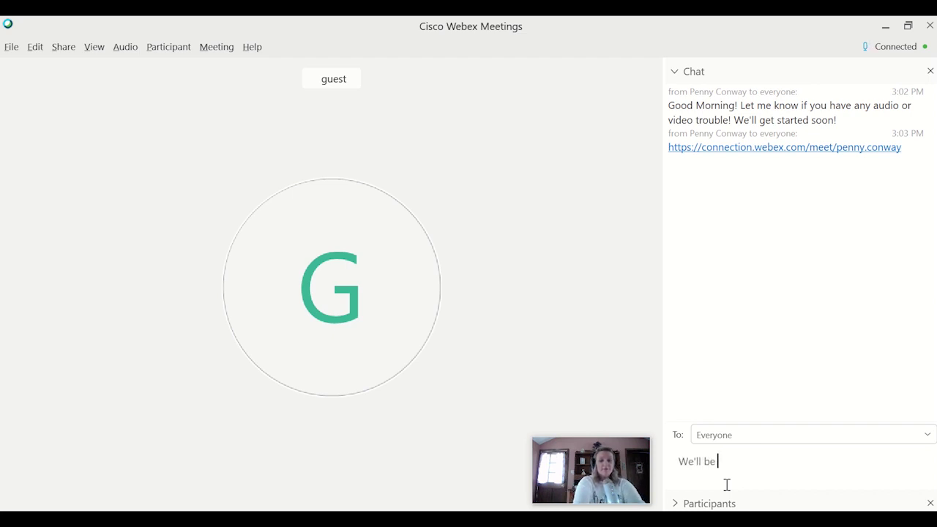
type("taking questi")
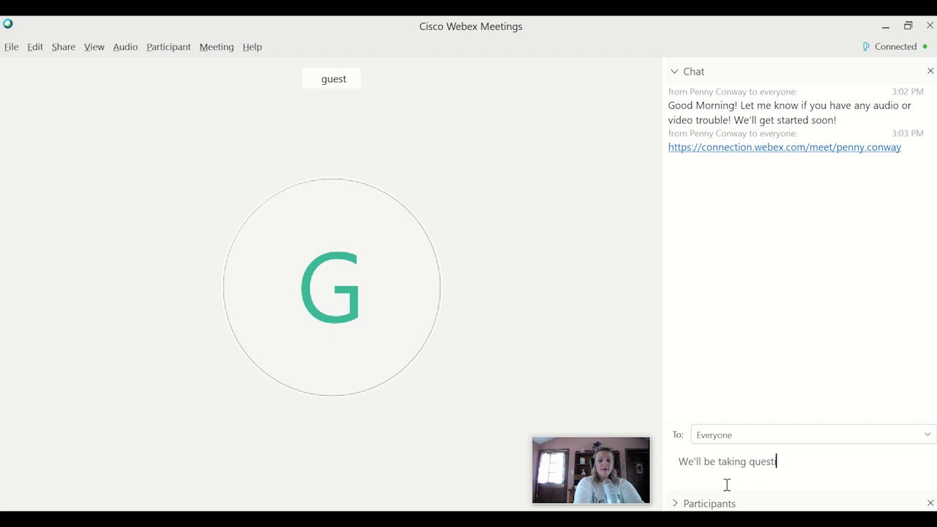
type("ons throughout")
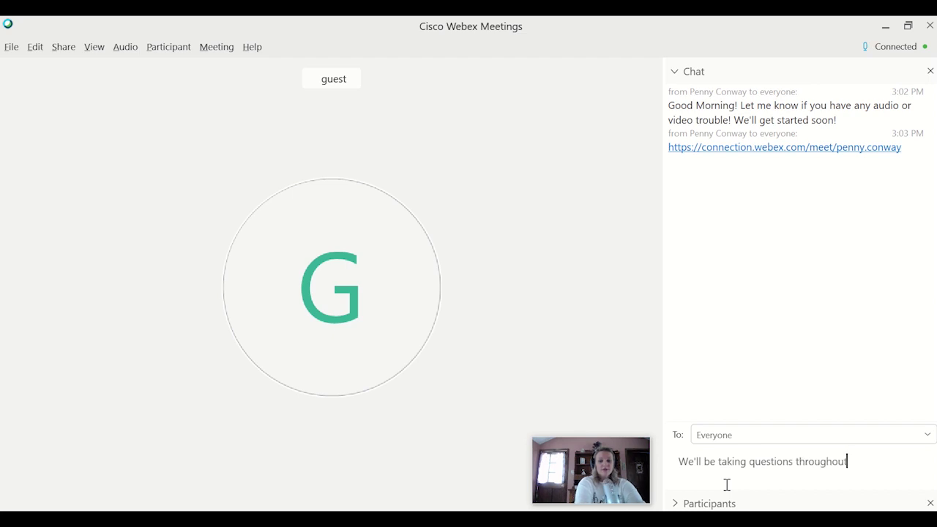
type("! Type your questions here!")
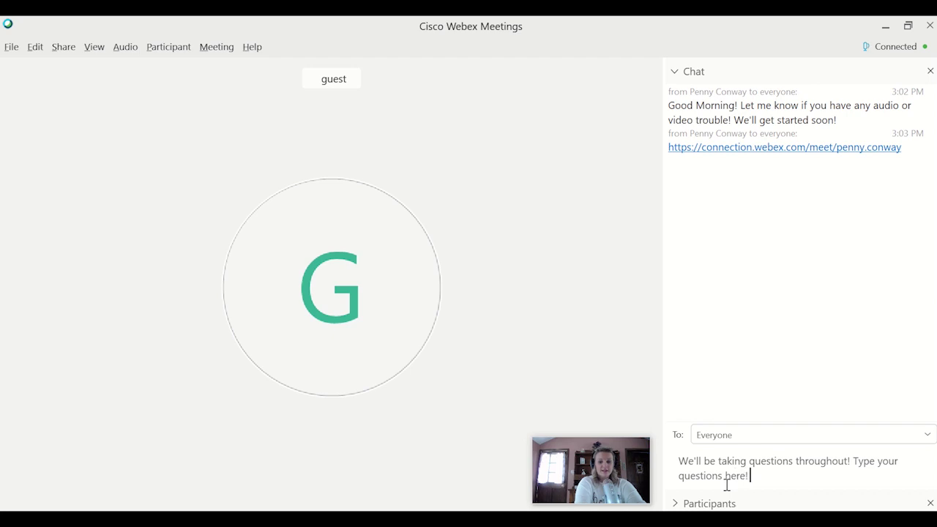
key("Return")
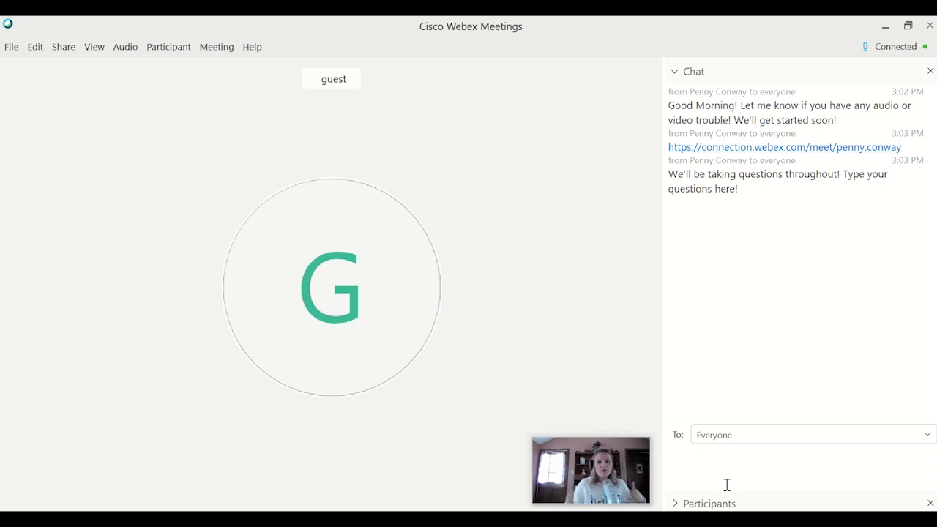
left_click(727, 485)
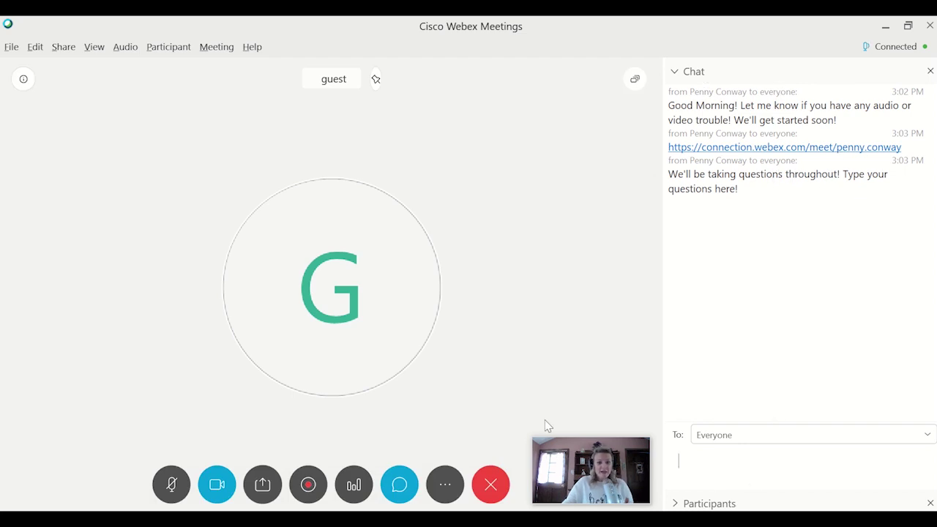
- Open the Polling panel from the meeting control bar, with Chat collapsed below
left_click(354, 486)
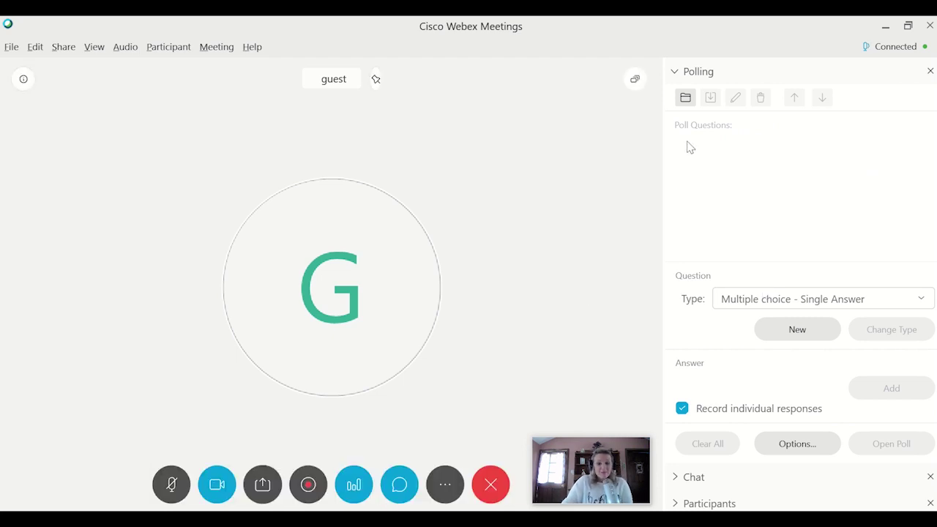
left_click(687, 99)
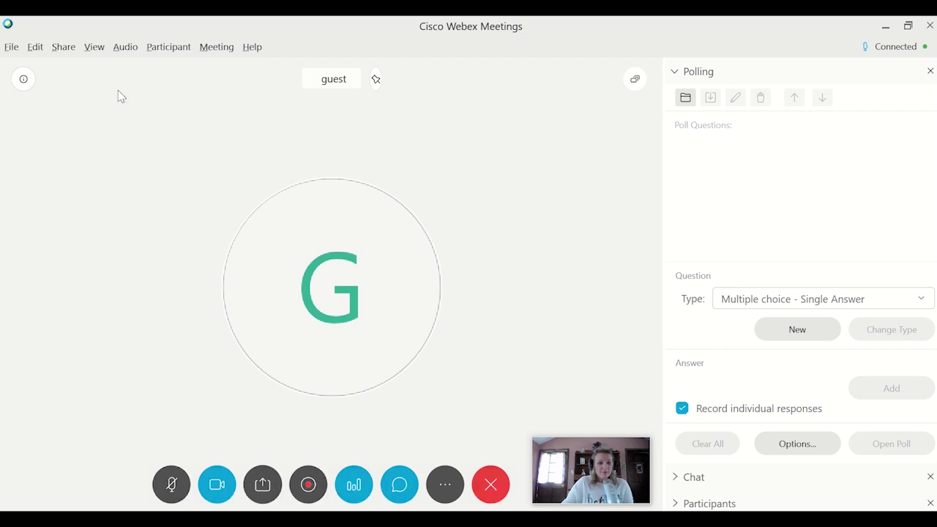
- Remove the Multimedia Viewer panel through View > Panels > Manage Panels
left_click(93, 50)
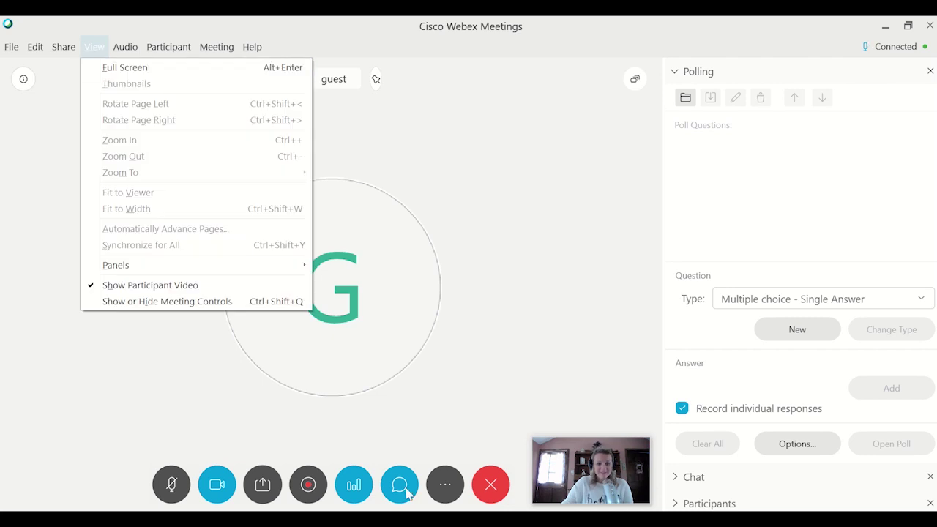
mouse_move(199, 267)
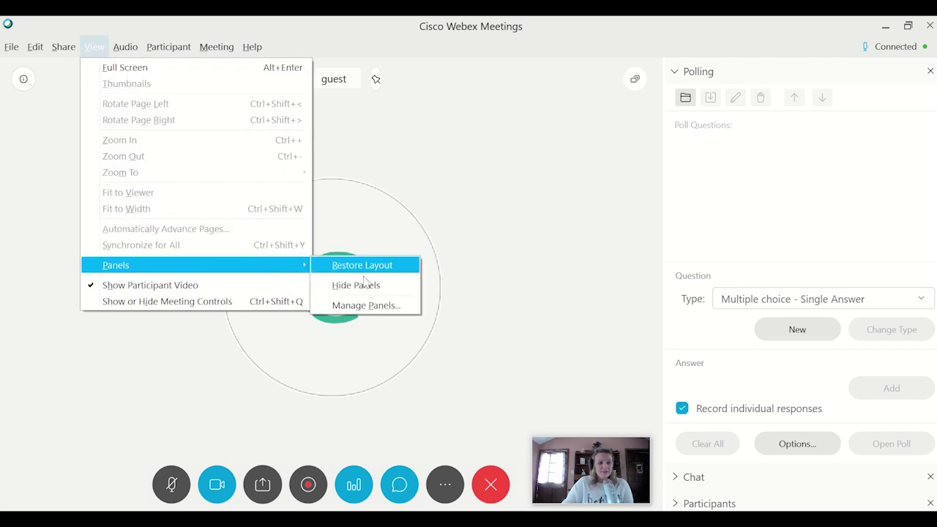
left_click(369, 307)
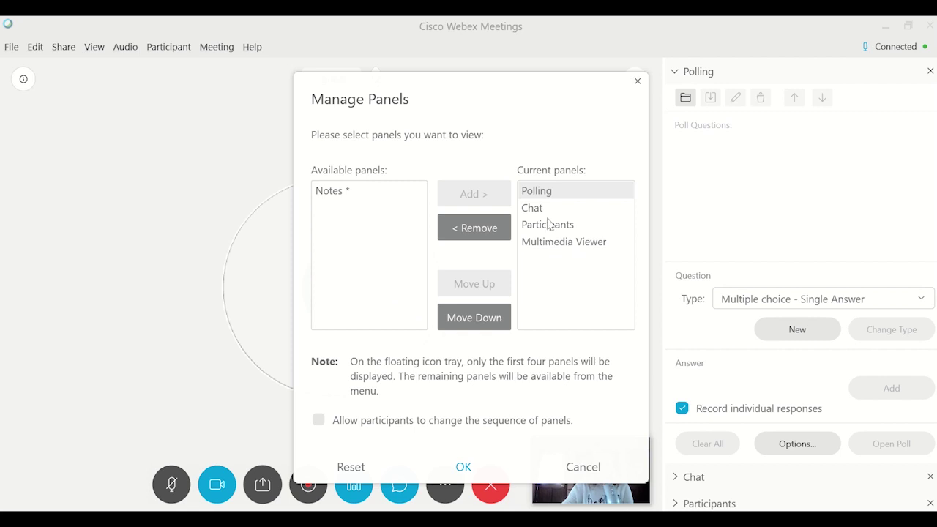
left_click(561, 243)
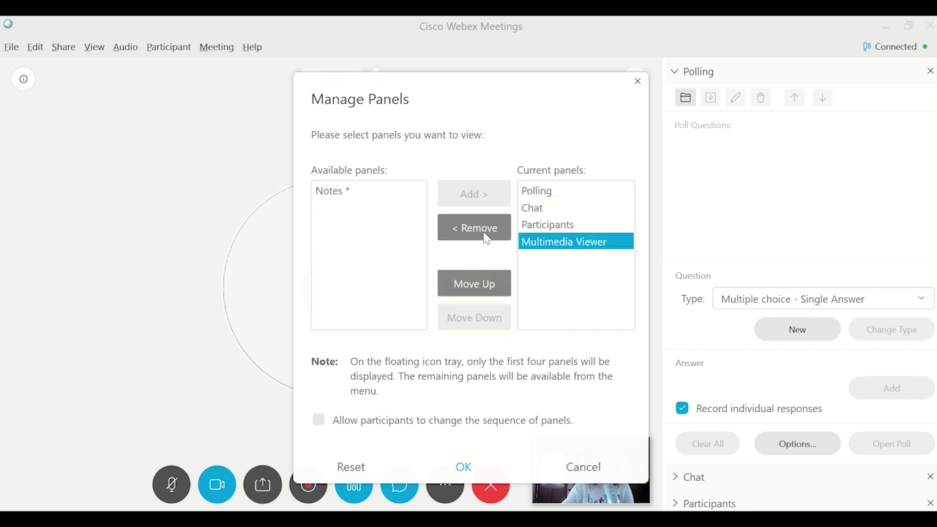
left_click(472, 228)
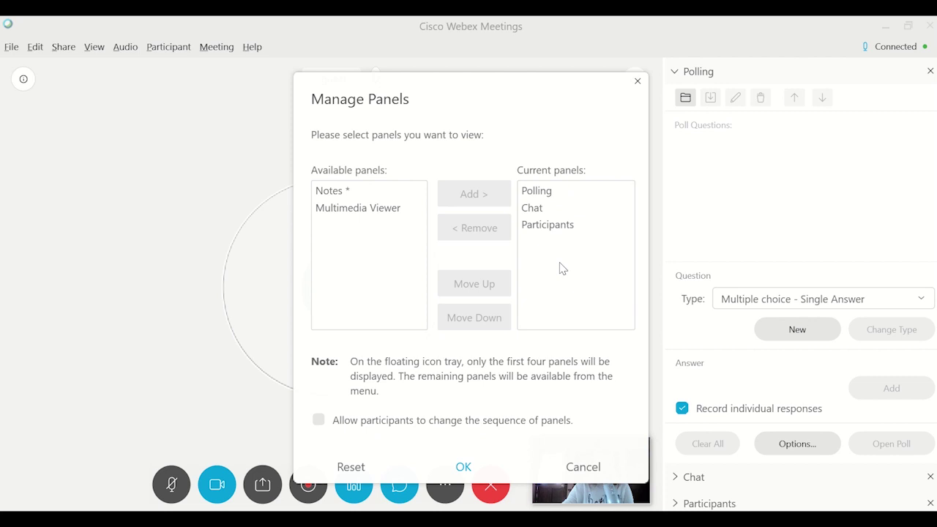
left_click(464, 467)
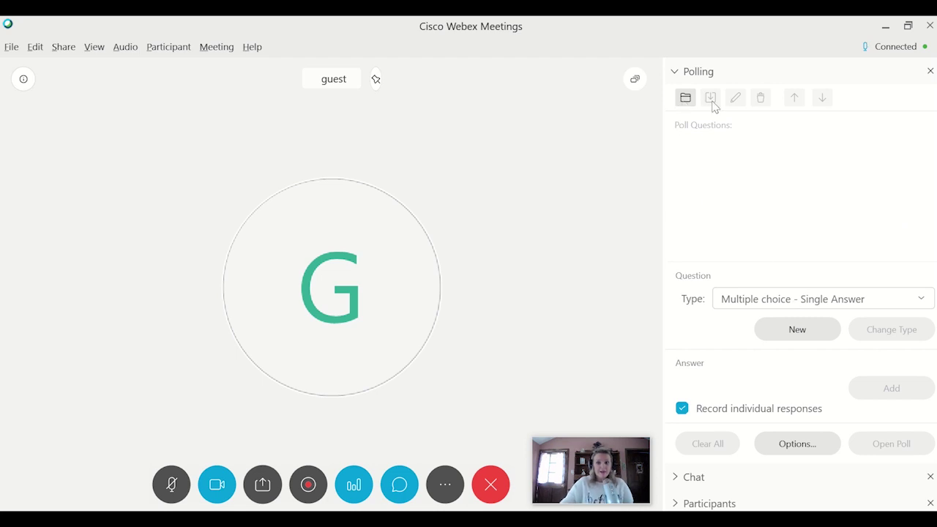
- Add single-answer question 'Is this your first time attending this meeting?' with answers YEs and No
left_click(758, 306)
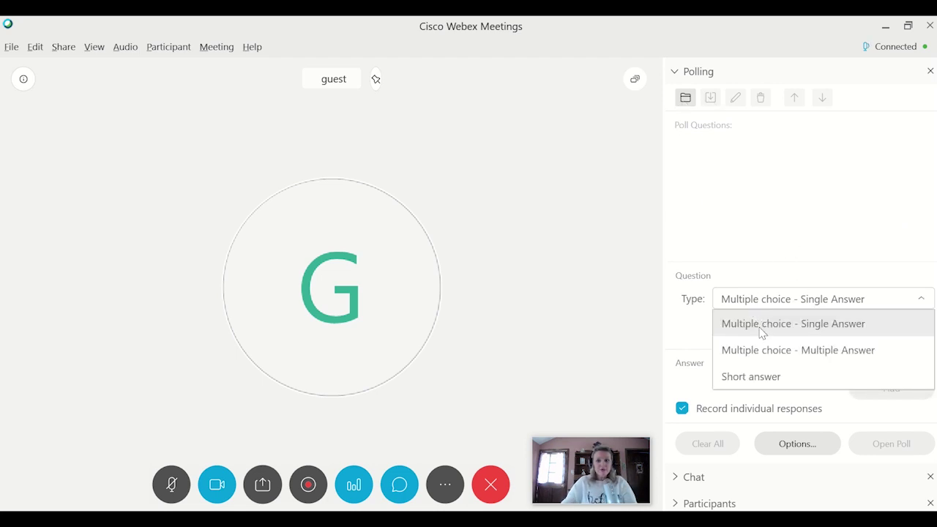
left_click(769, 324)
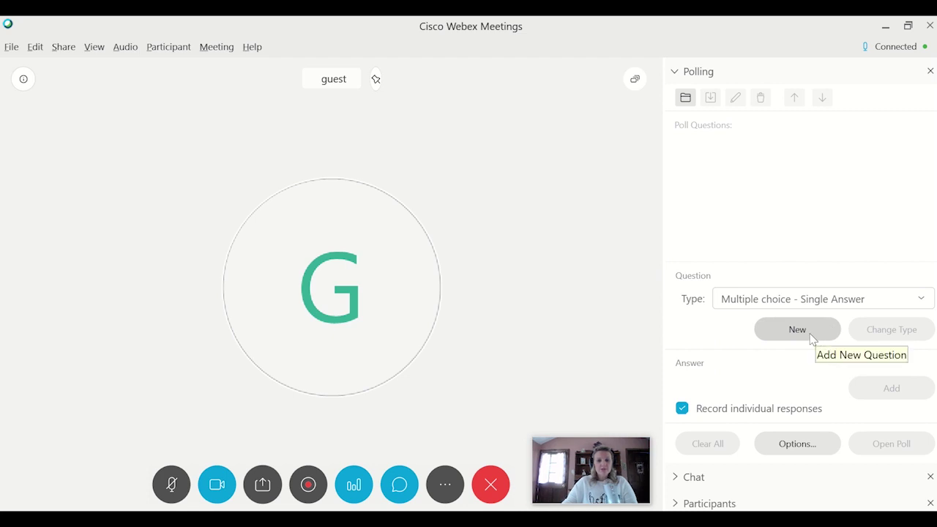
left_click(815, 334)
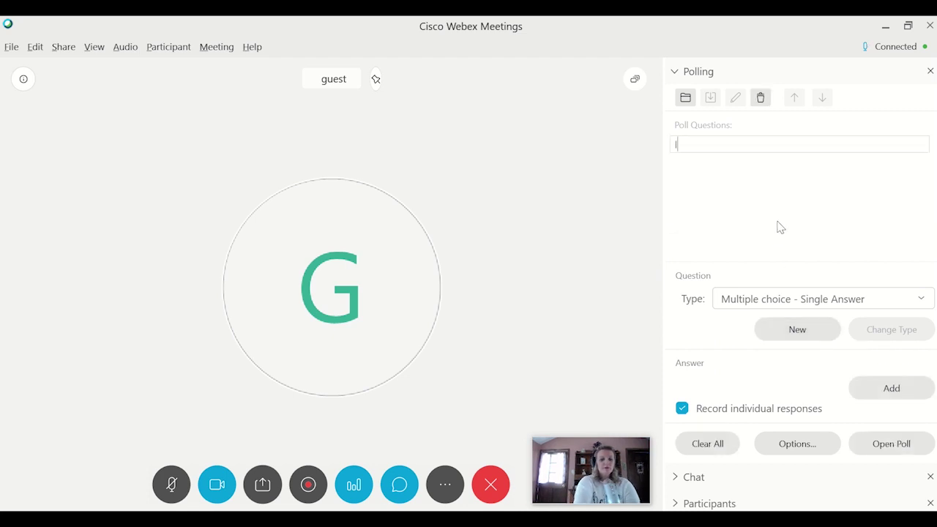
type("Is this your first t")
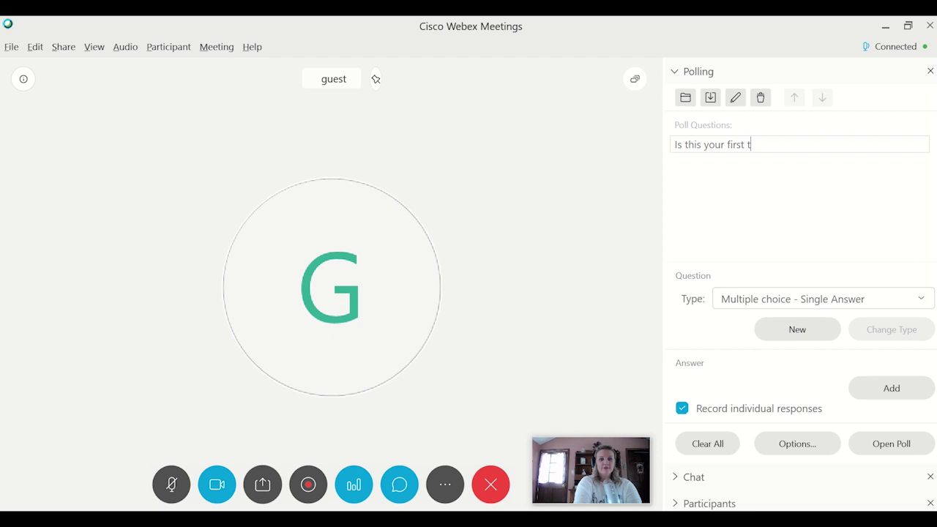
type("ime attending this meeting?")
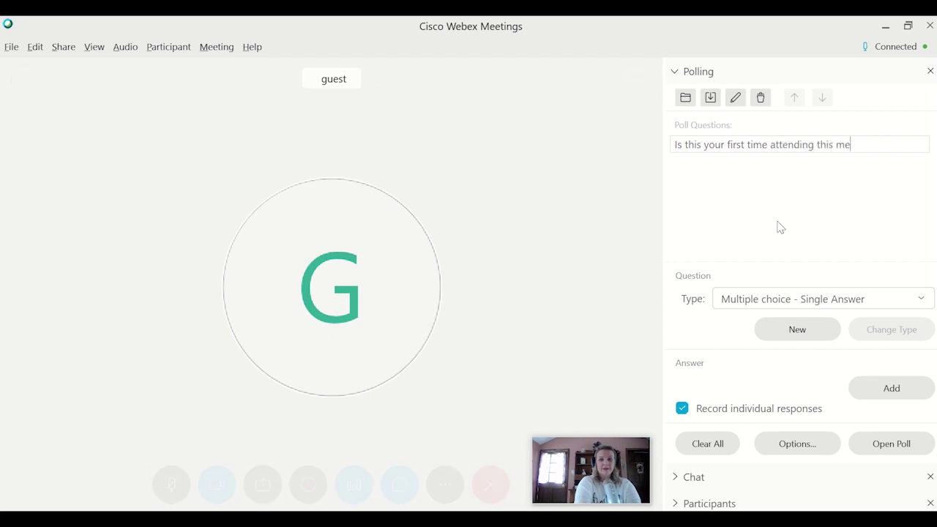
key("Return")
type("YEs")
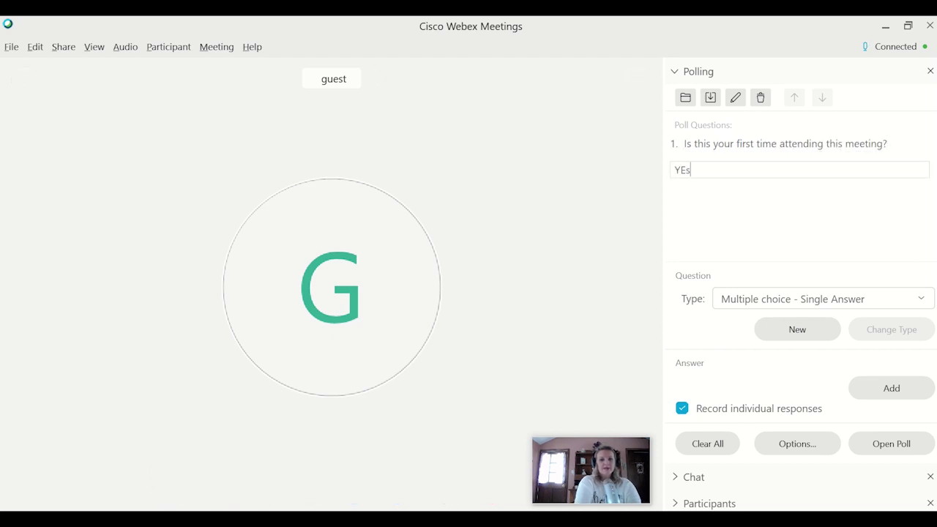
key("Return")
type("No")
key("Return")
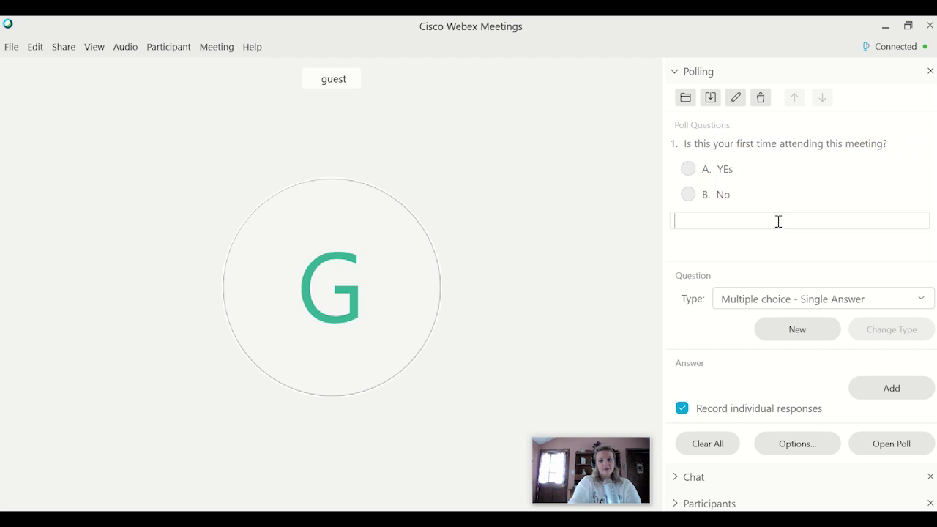
left_click(773, 300)
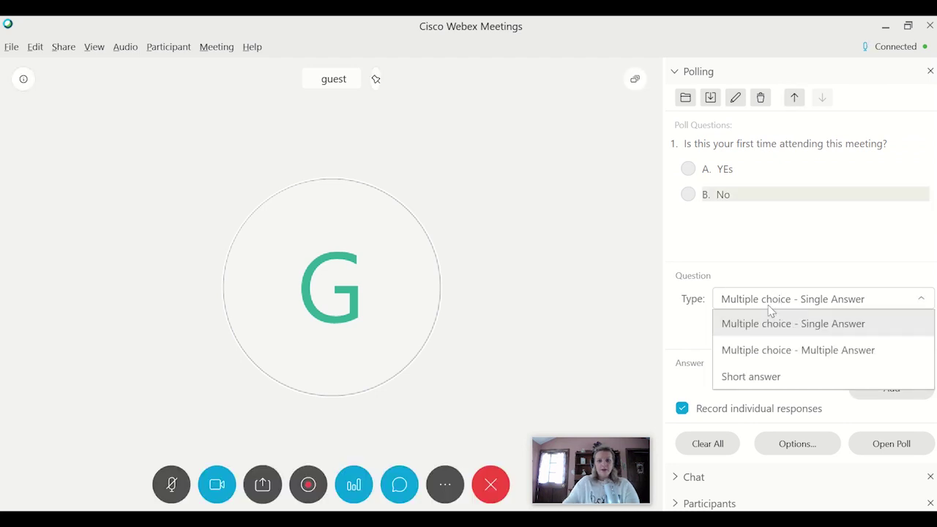
- Add short-answer question 2, 'Tell the group something interesting about yourself!'
left_click(781, 381)
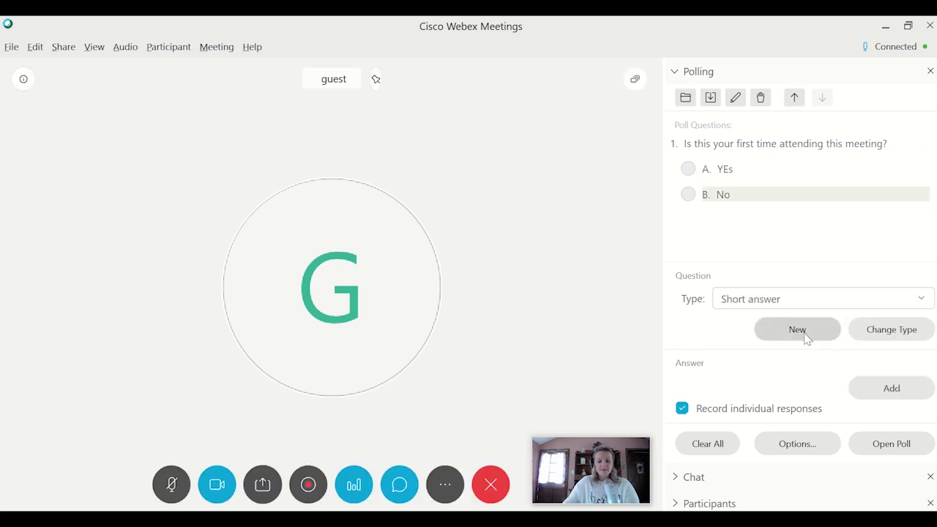
left_click(797, 330)
type("T")
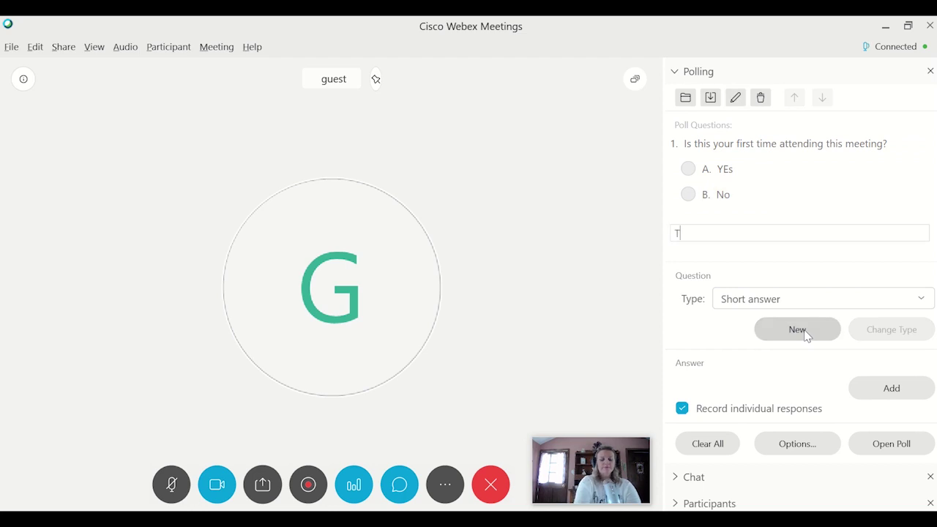
type("ell the group some")
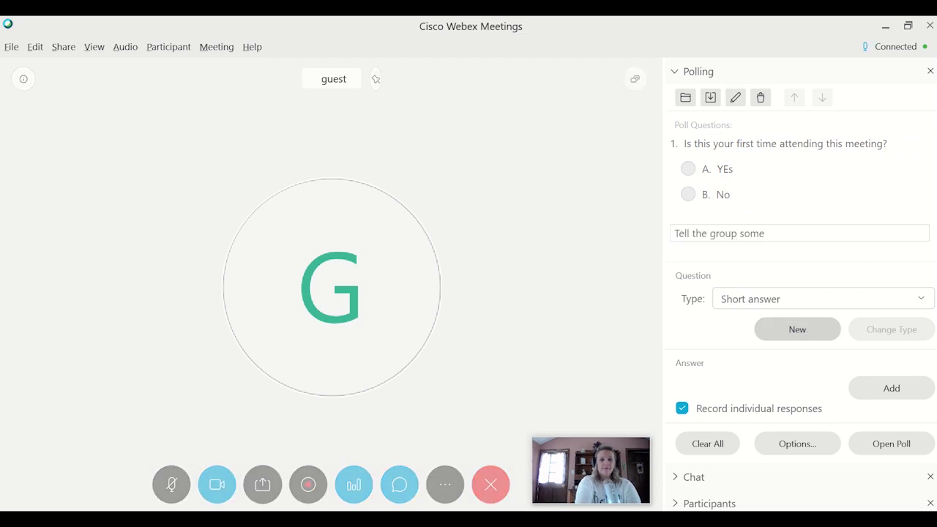
type("thing intere")
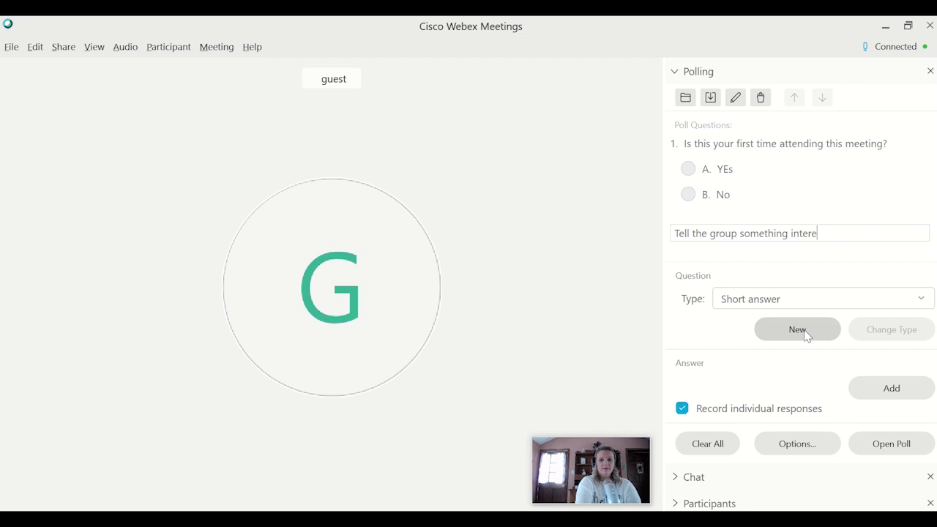
key("BackSpace")
key("BackSpace")
type("resting about yourself!")
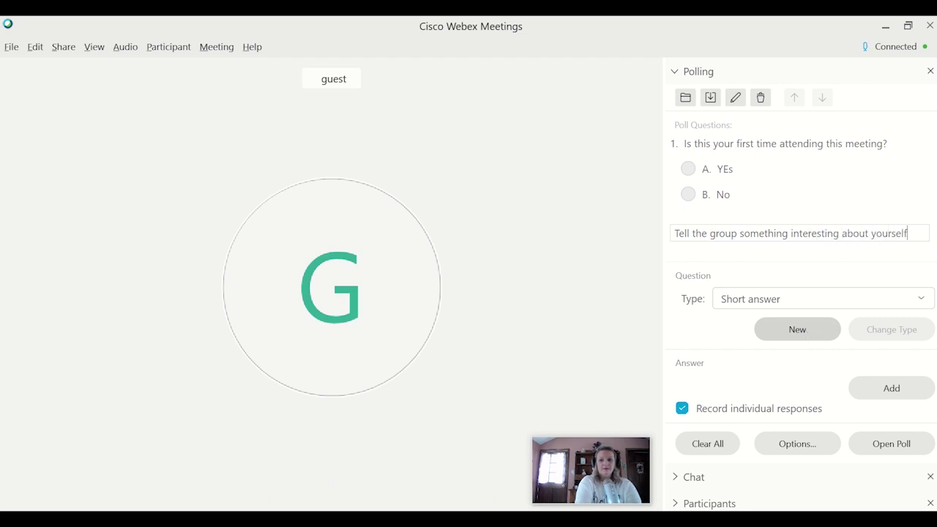
left_click(806, 335)
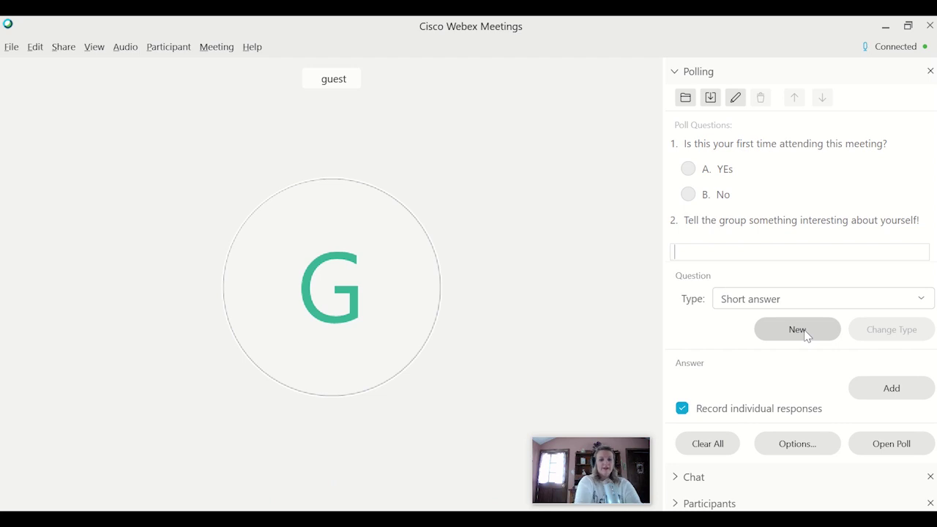
- Enter a sample answer, then delete it so the question has none
type("My name")
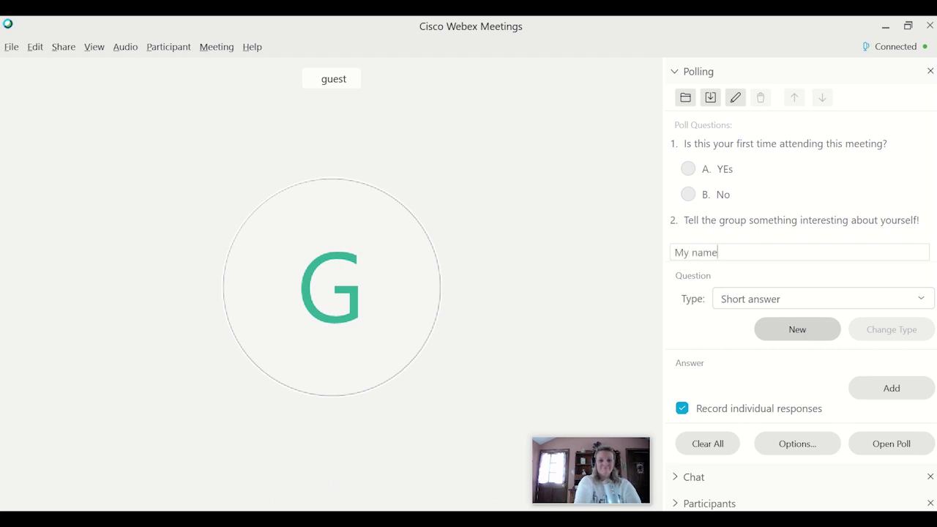
type(" is Penny and I a")
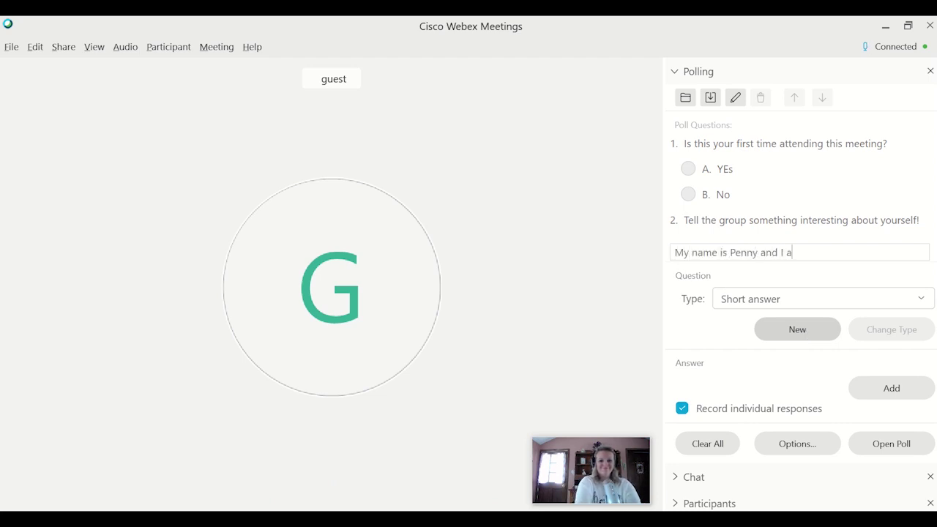
type("m a podcast host!")
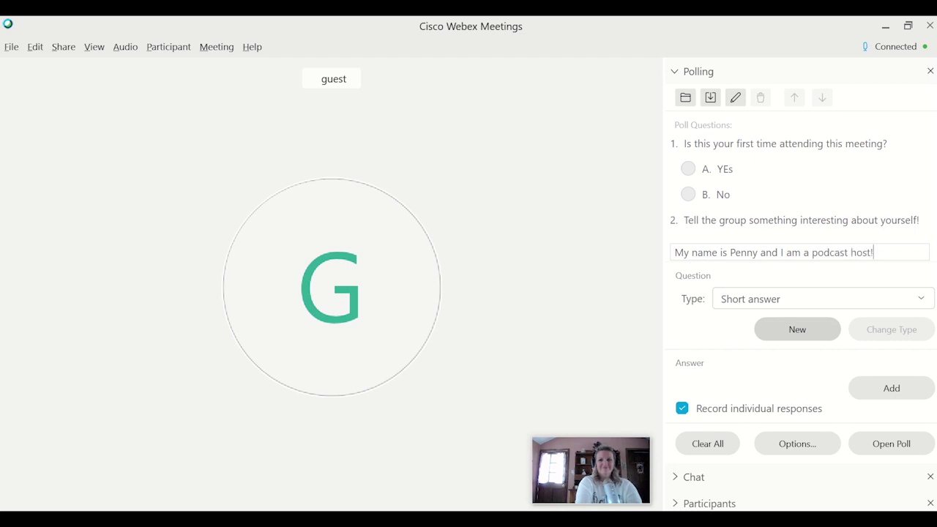
left_click(805, 332)
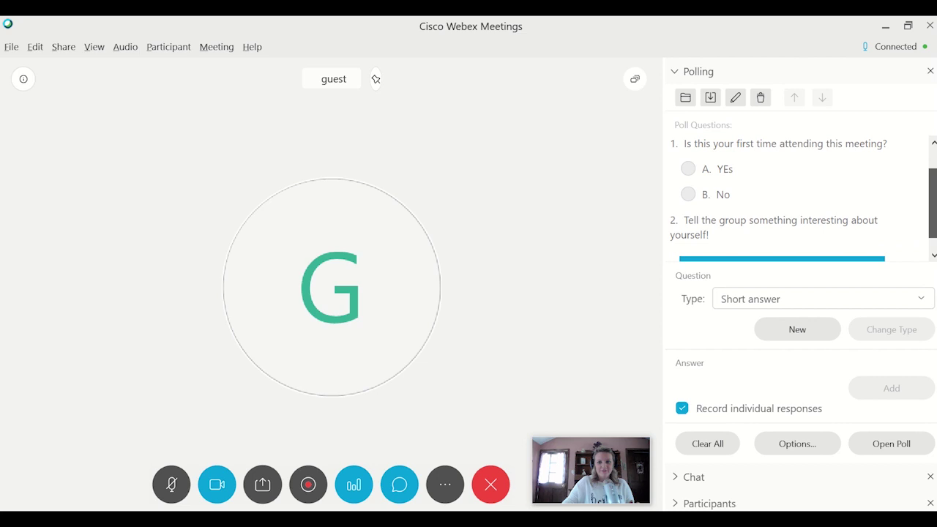
scroll(931, 220, "down", 1)
left_click(753, 230)
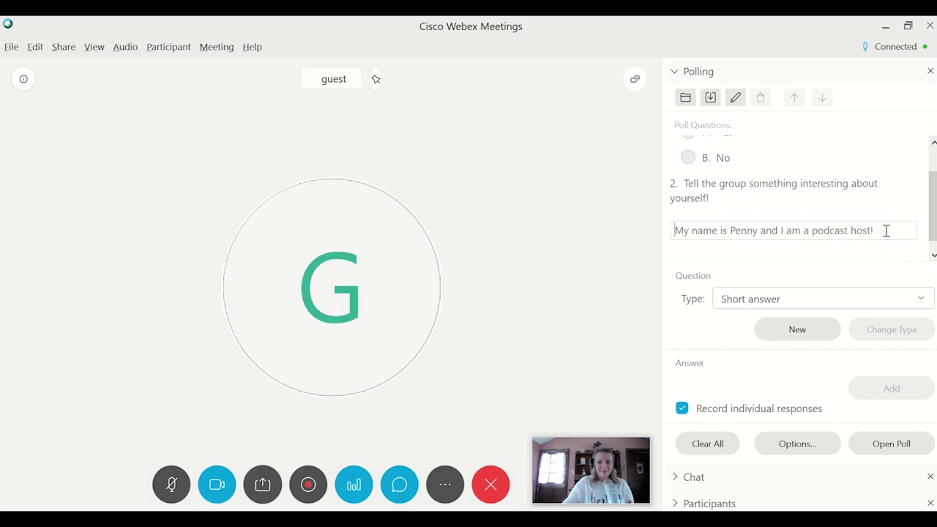
left_click_drag(885, 230, 656, 229)
key("BackSpace")
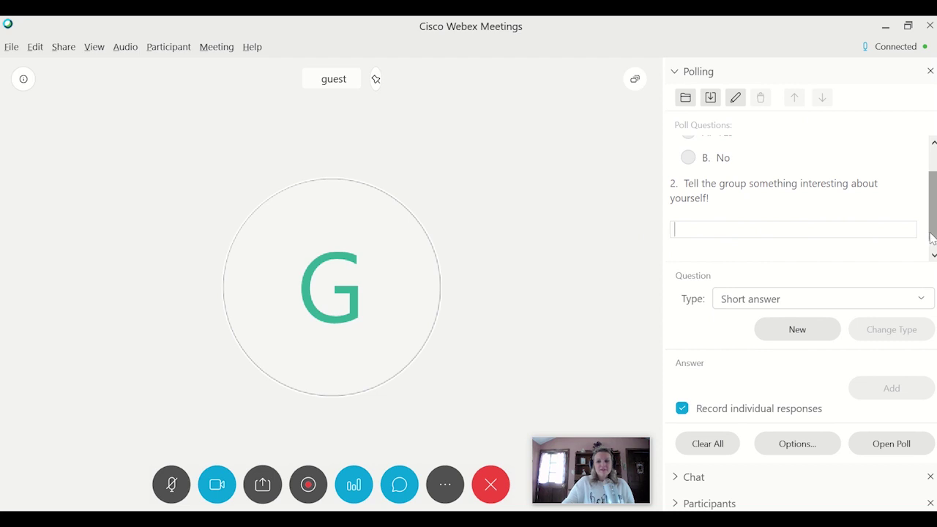
scroll(932, 212, "up", 1)
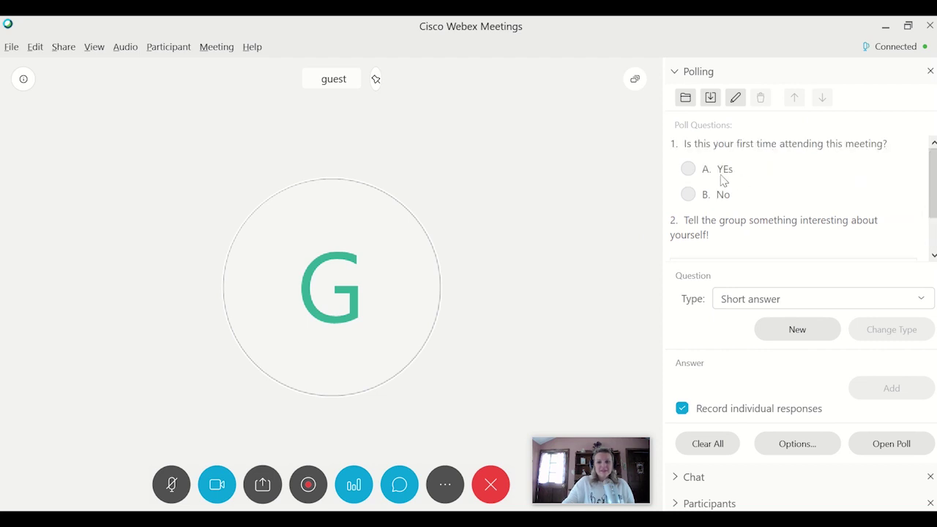
- Set the poll timer to display with a 1440.00-minute alarm
left_click(795, 446)
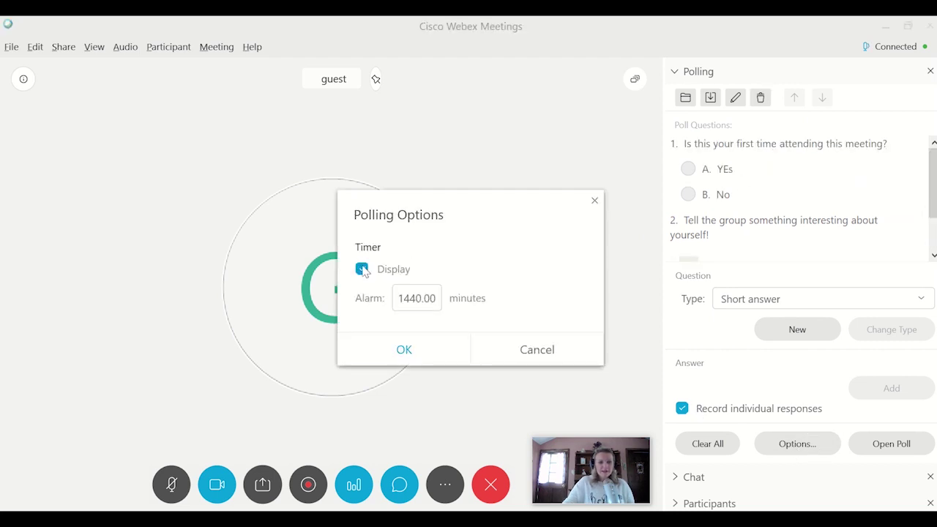
double_click(437, 298)
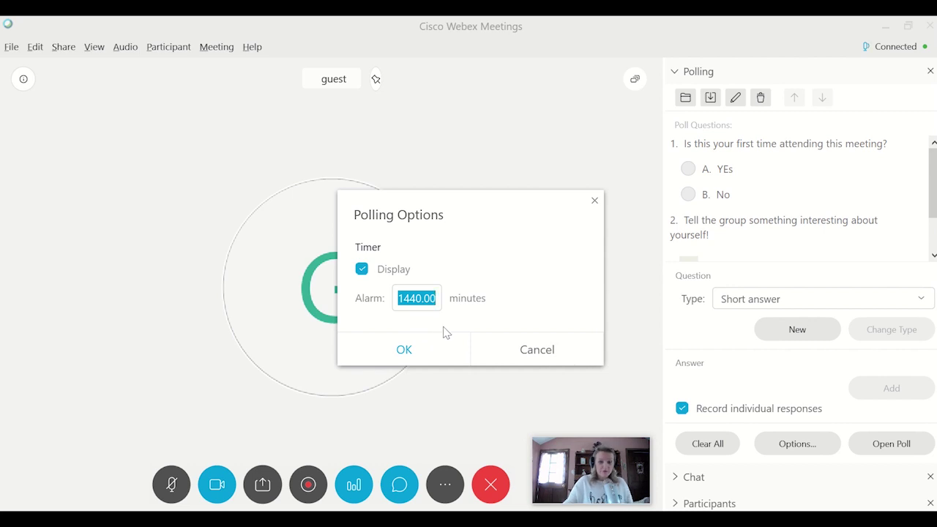
left_click(427, 357)
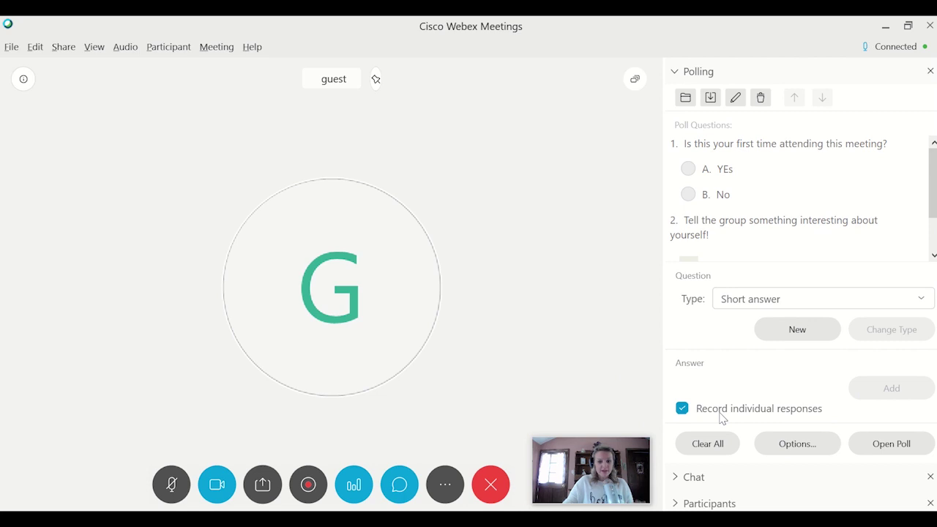
- Open the two-question poll so its 1440:00 countdown starts
left_click(899, 448)
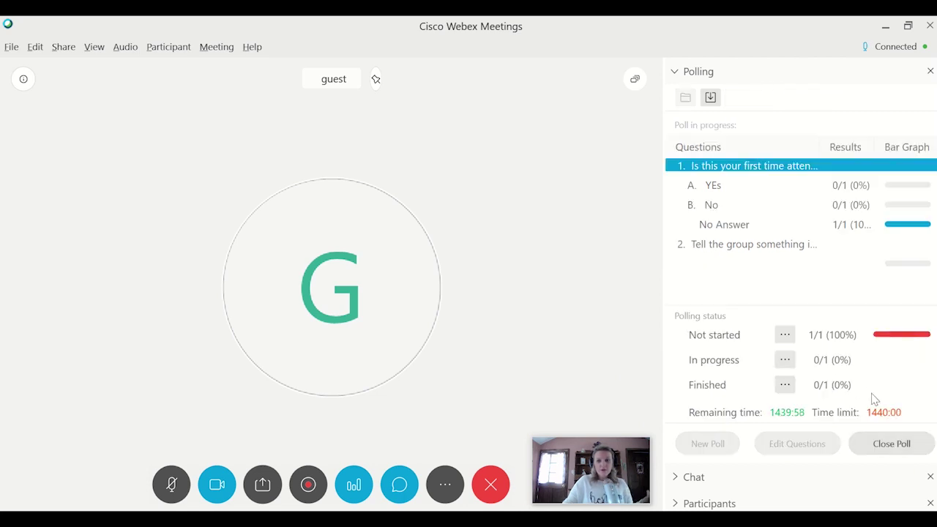